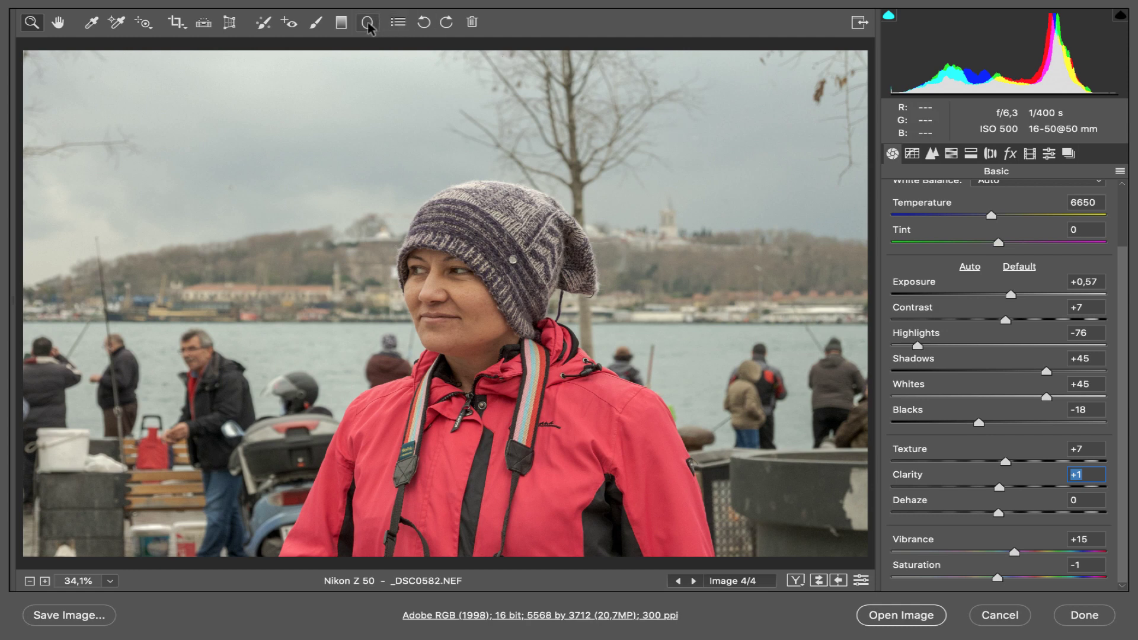
Switch to the Radial Filter tool in the top toolbar.
{"action": "left_click", "coordinate": [367, 23]}
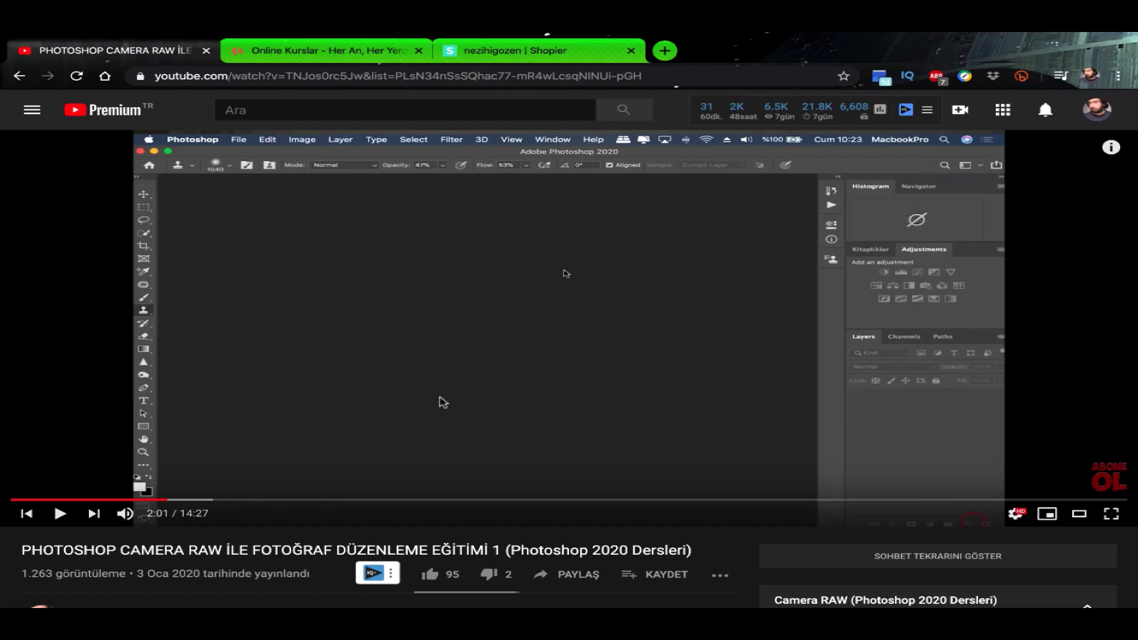
Scroll down through the YouTube video description.
{"action": "scroll", "coordinate": [444, 403], "scroll_direction": "down", "scroll_amount": 1}
{"action": "scroll", "coordinate": [443, 403], "scroll_direction": "down", "scroll_amount": 3}
{"action": "scroll", "coordinate": [443, 403], "scroll_direction": "down", "scroll_amount": 2}
{"action": "scroll", "coordinate": [444, 402], "scroll_direction": "down", "scroll_amount": 5}
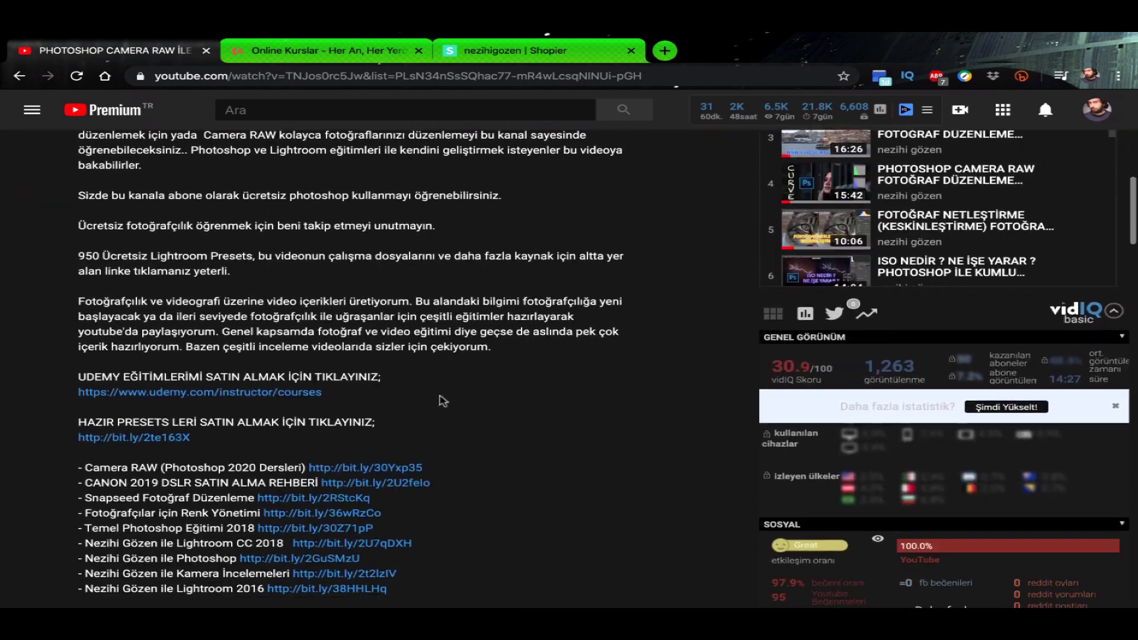
{"action": "scroll", "coordinate": [443, 402], "scroll_direction": "down", "scroll_amount": 1}
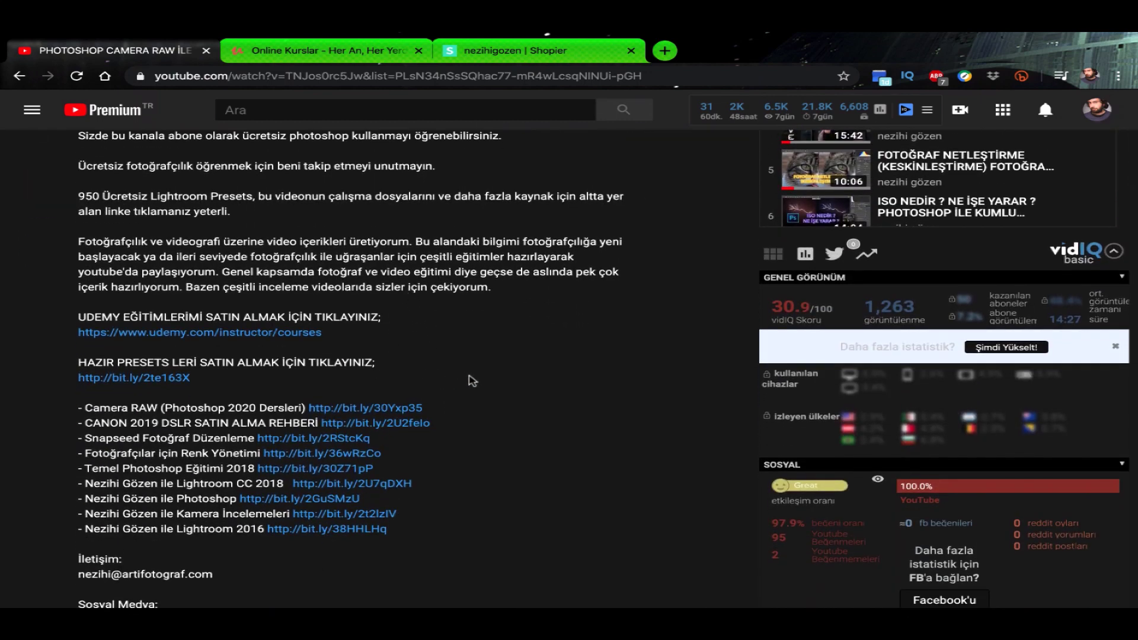
{"action": "scroll", "coordinate": [473, 381], "scroll_direction": "down", "scroll_amount": 1}
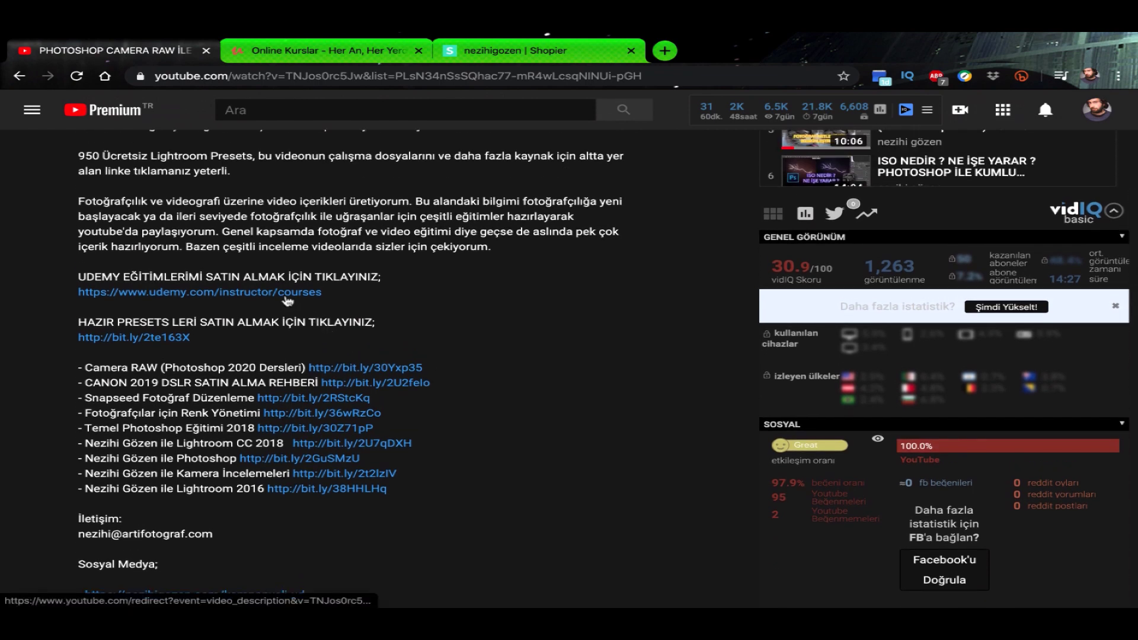
Look over the Udemy courses page, return to the tutorial, then go to the Shopier storefront.
{"action": "left_click", "coordinate": [329, 50]}
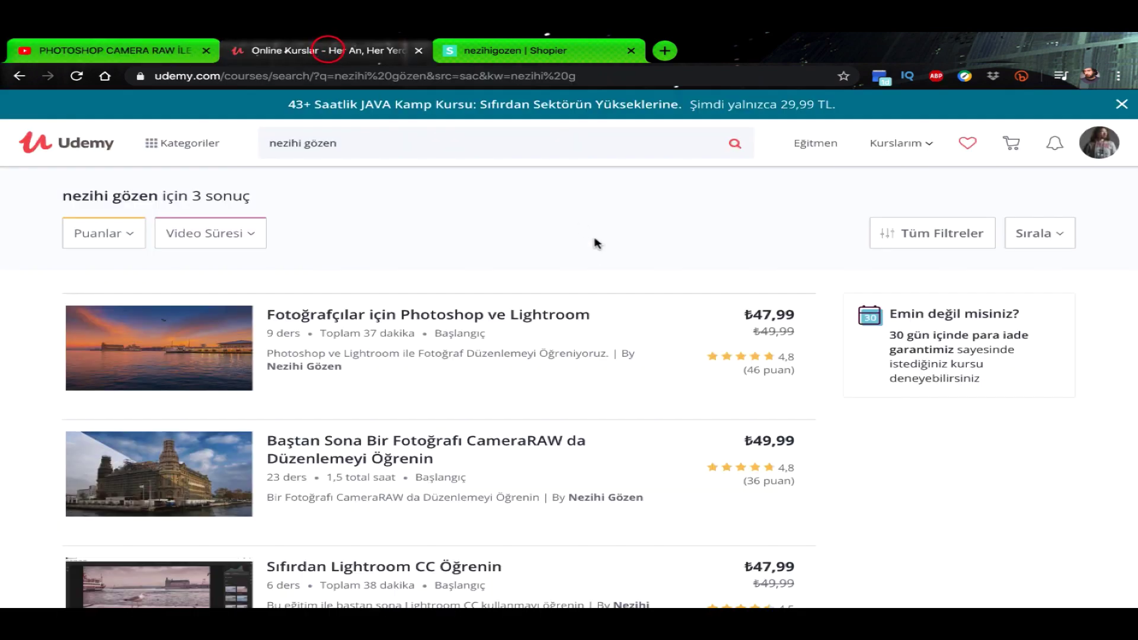
{"action": "scroll", "coordinate": [605, 279], "scroll_direction": "down", "scroll_amount": 3}
{"action": "scroll", "coordinate": [604, 279], "scroll_direction": "up", "scroll_amount": 3}
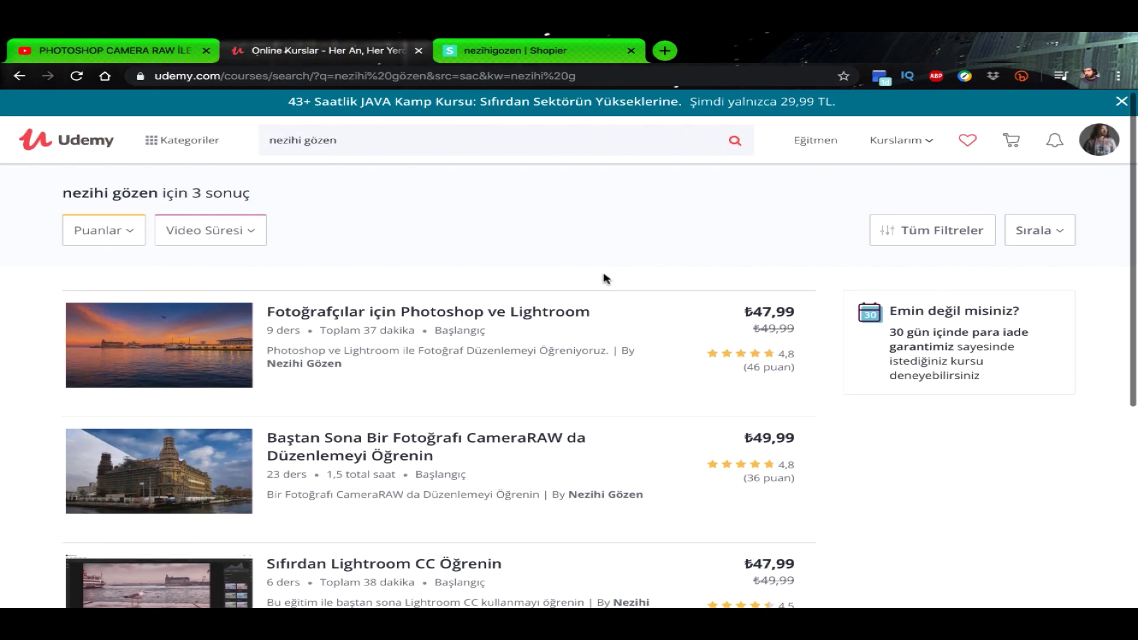
{"action": "left_click", "coordinate": [143, 46]}
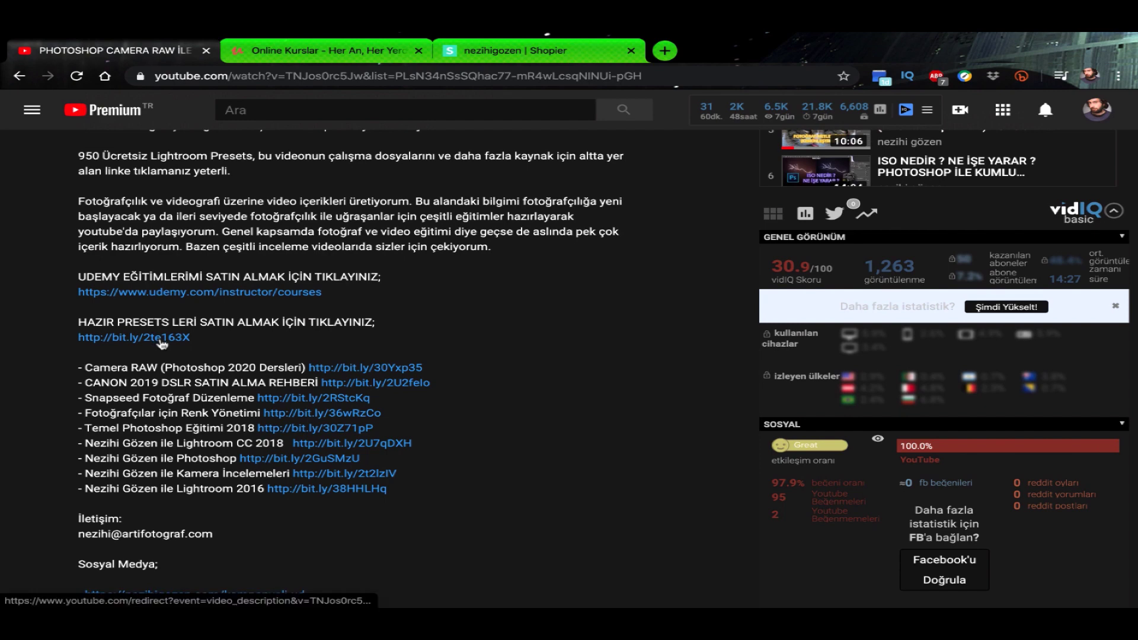
{"action": "left_click", "coordinate": [513, 54]}
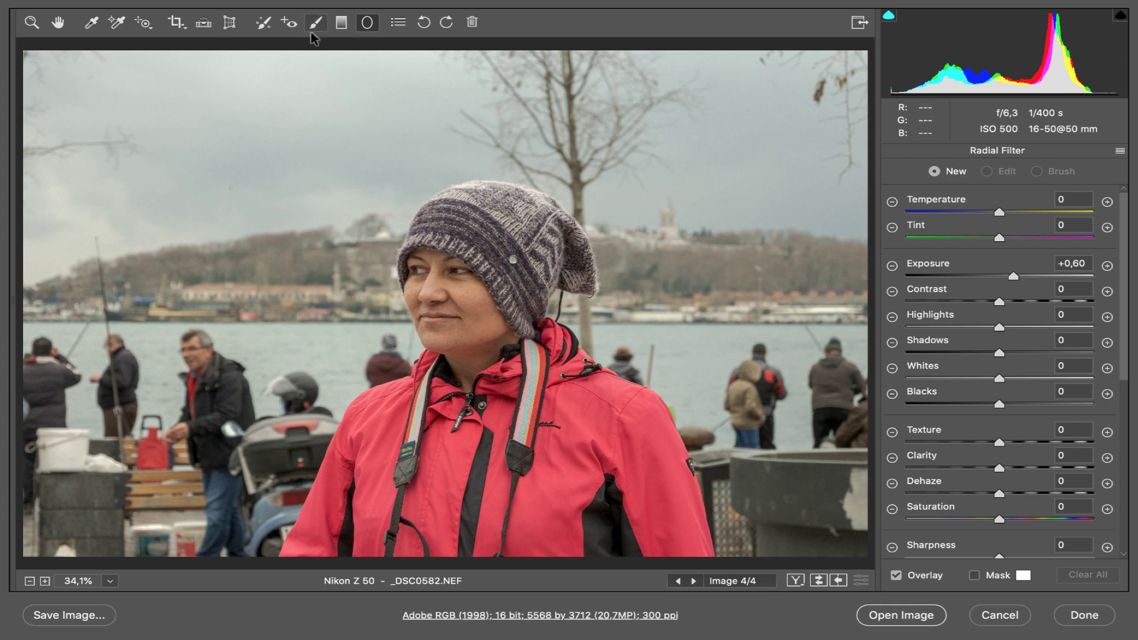
Try the Graduated Filter and Radial Filter, then switch to the Zoom tool's Basic adjustments.
{"action": "left_click", "coordinate": [341, 23]}
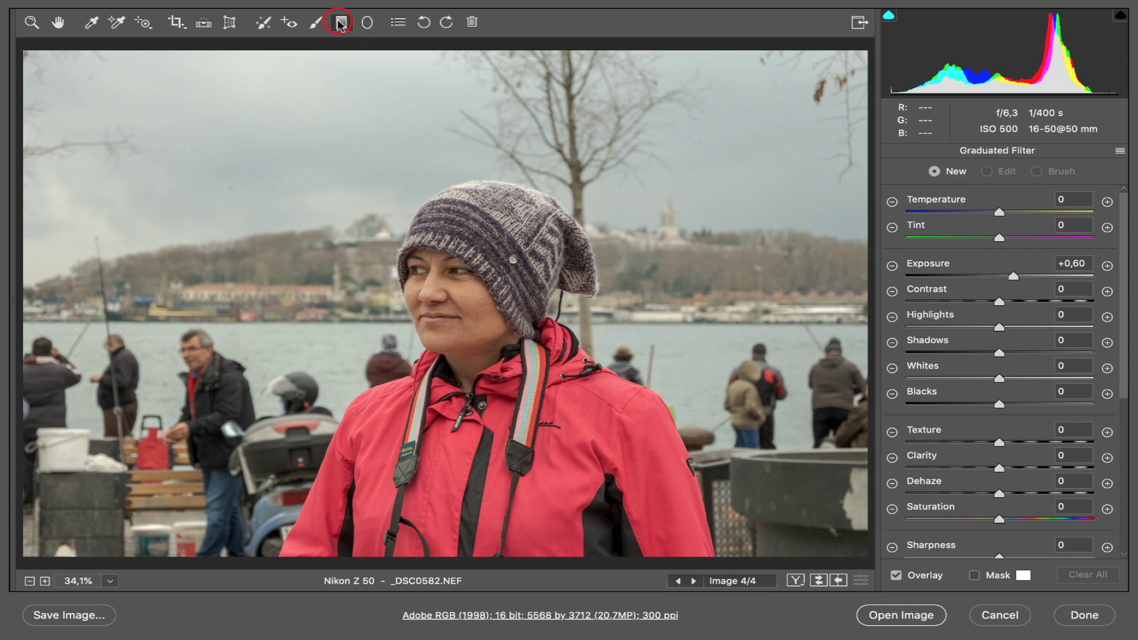
{"action": "left_click", "coordinate": [368, 22]}
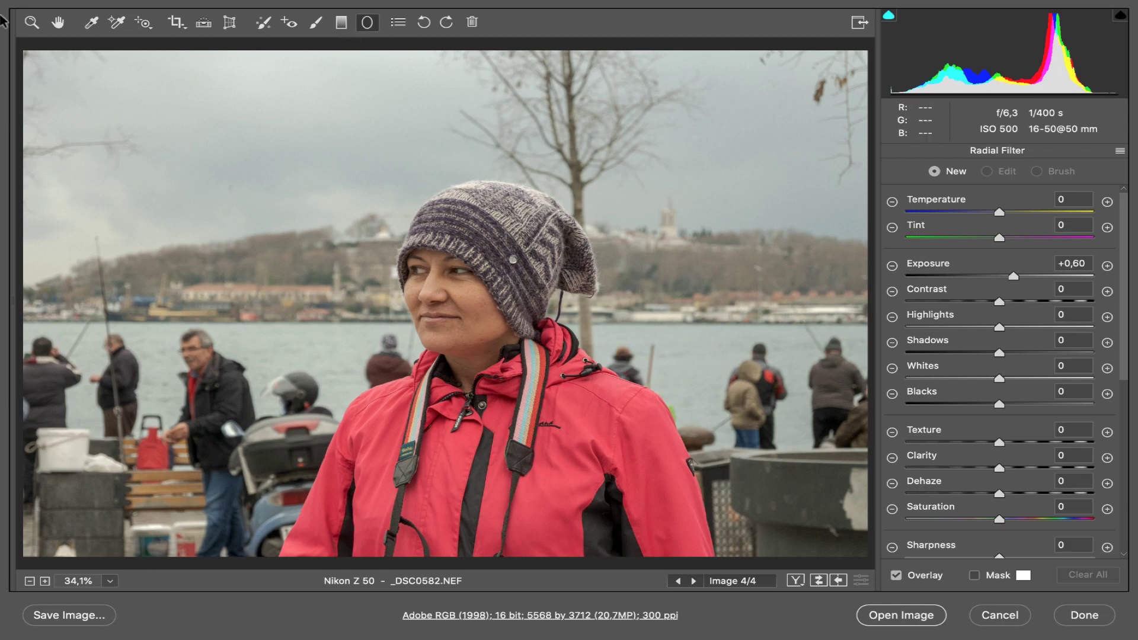
{"action": "left_click", "coordinate": [30, 24]}
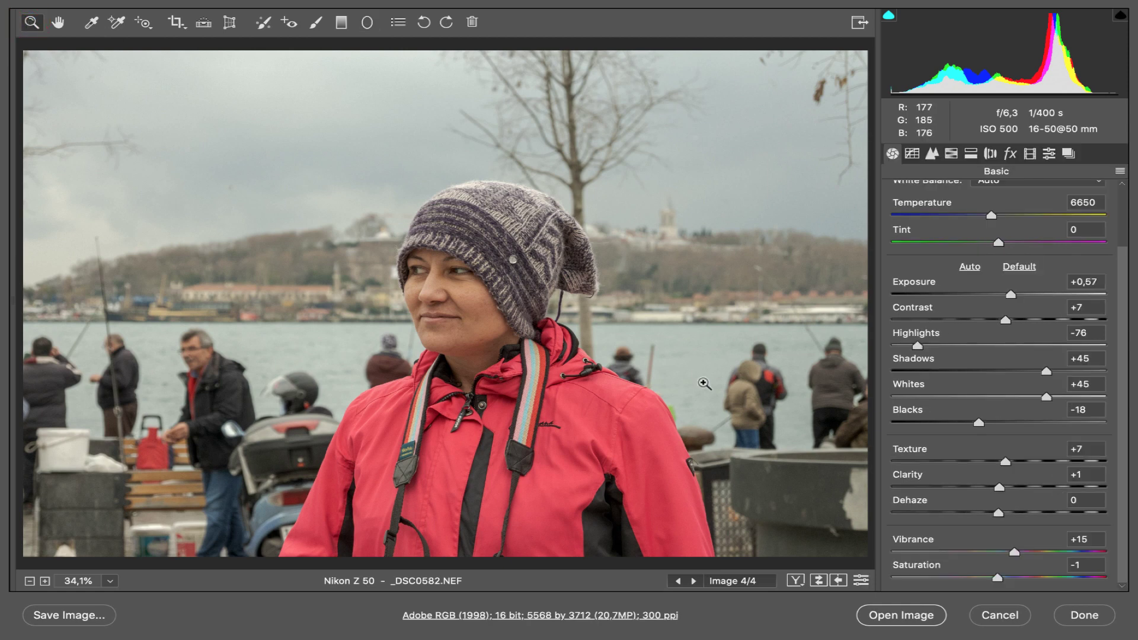
Return to the Radial Filter and reset all local correction settings to 0.
{"action": "left_click", "coordinate": [367, 25]}
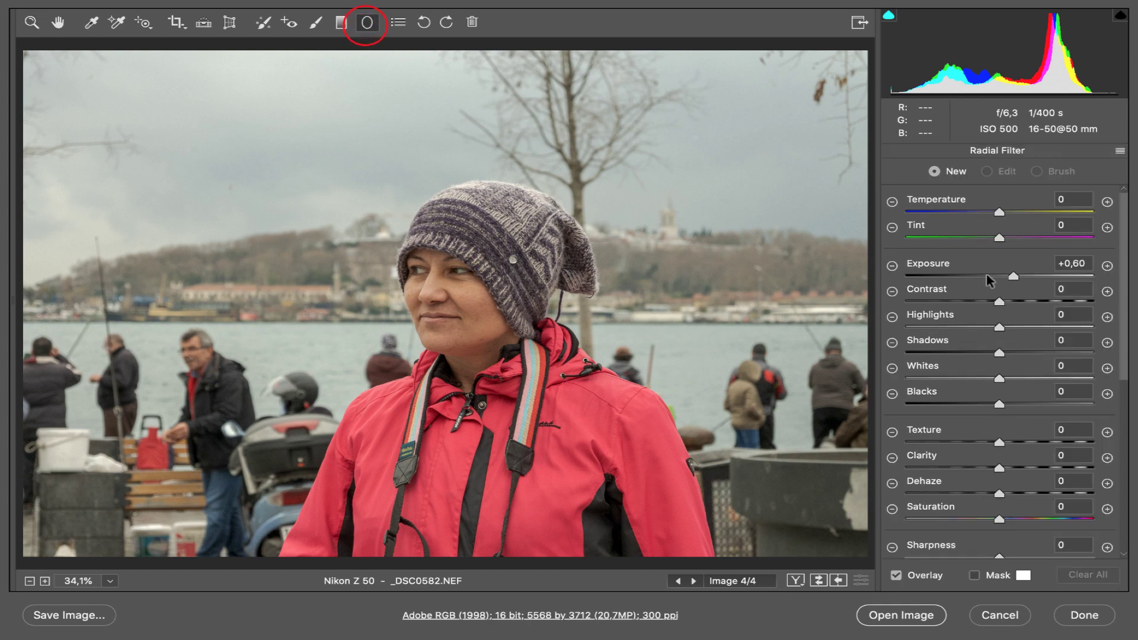
{"action": "scroll", "coordinate": [1017, 300], "scroll_direction": "down", "scroll_amount": 1}
{"action": "scroll", "coordinate": [1016, 297], "scroll_direction": "down", "scroll_amount": 10}
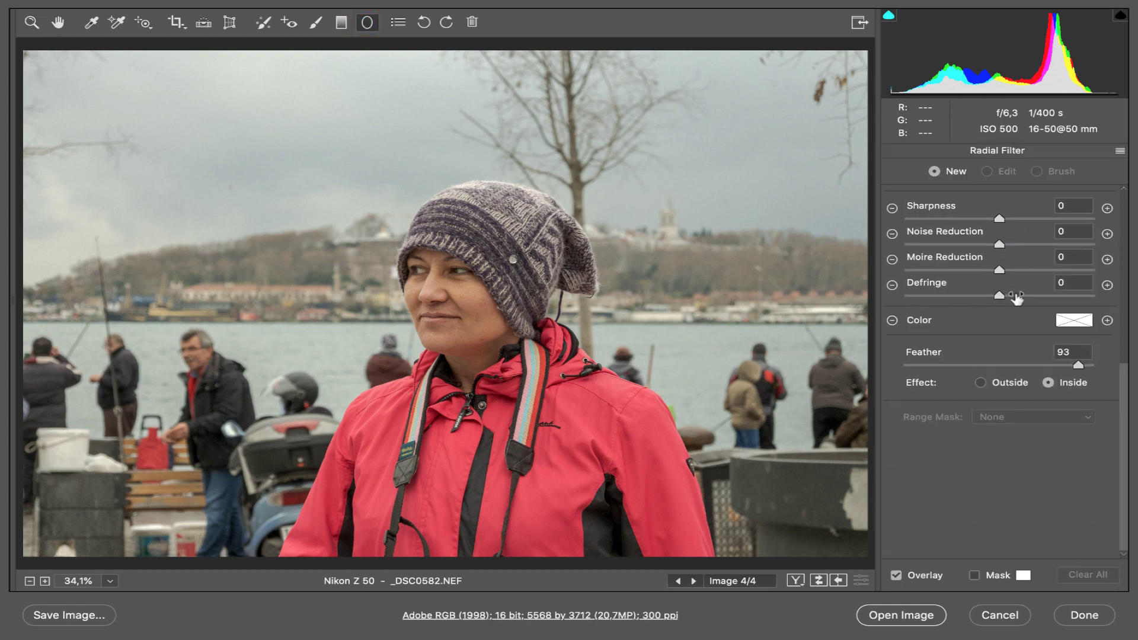
{"action": "scroll", "coordinate": [1016, 297], "scroll_direction": "up", "scroll_amount": 5}
{"action": "scroll", "coordinate": [1012, 297], "scroll_direction": "up", "scroll_amount": 7}
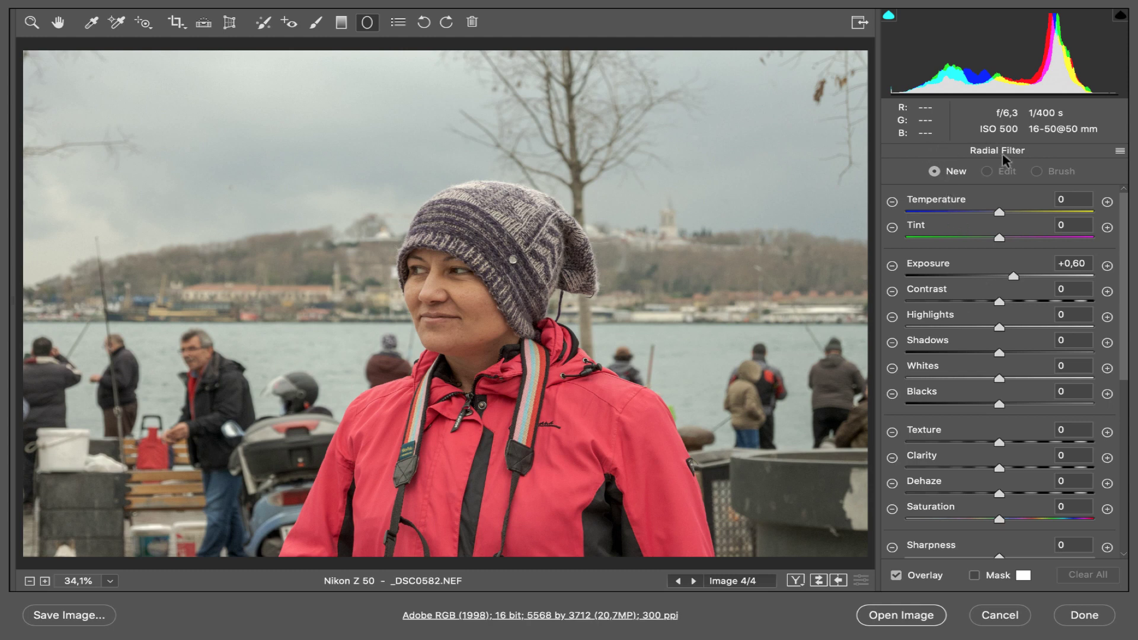
{"action": "left_click", "coordinate": [1120, 150]}
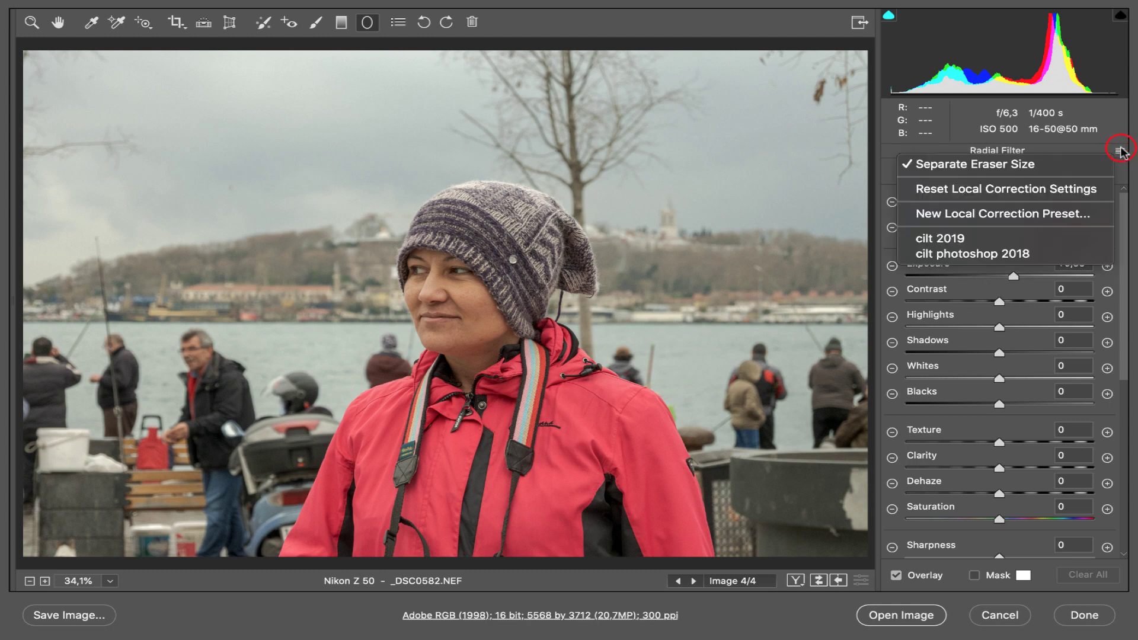
{"action": "left_click", "coordinate": [1064, 189]}
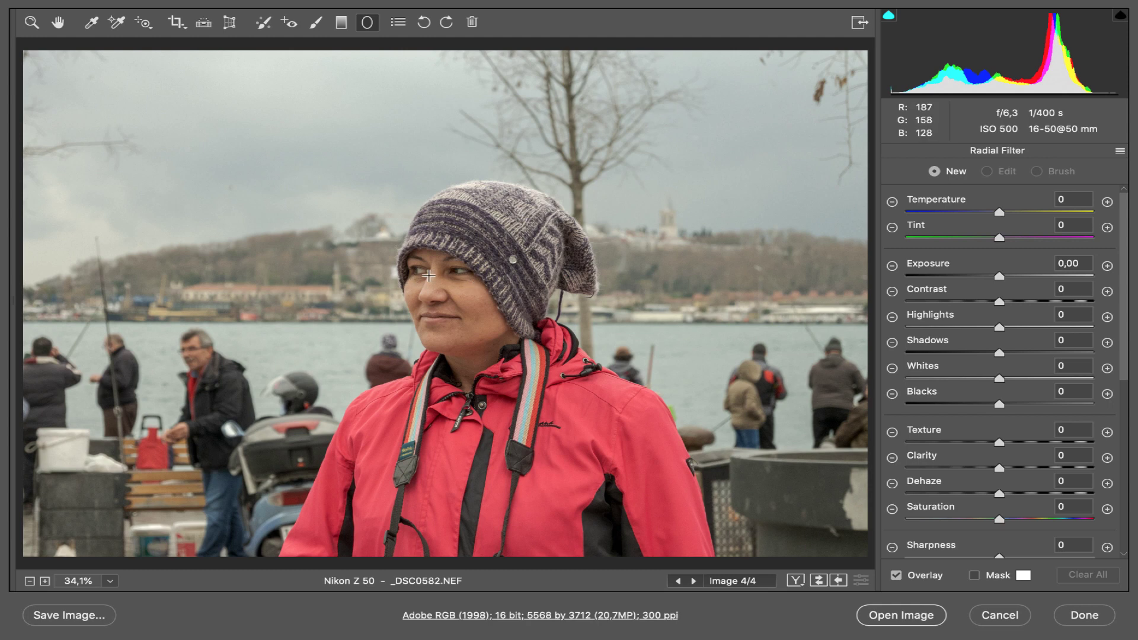
Draw a radial filter ellipse and fit it narrowly over the woman's face and hat.
{"action": "left_click_drag", "start_coordinate": [429, 276], "coordinate": [490, 347]}
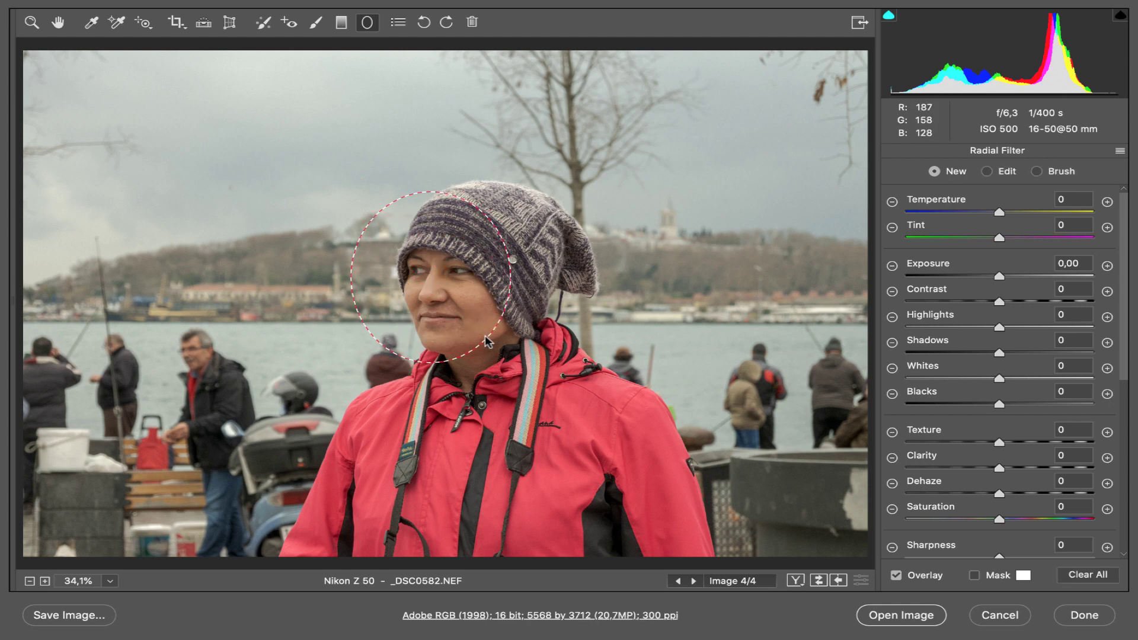
{"action": "left_click_drag", "start_coordinate": [425, 294], "coordinate": [459, 287]}
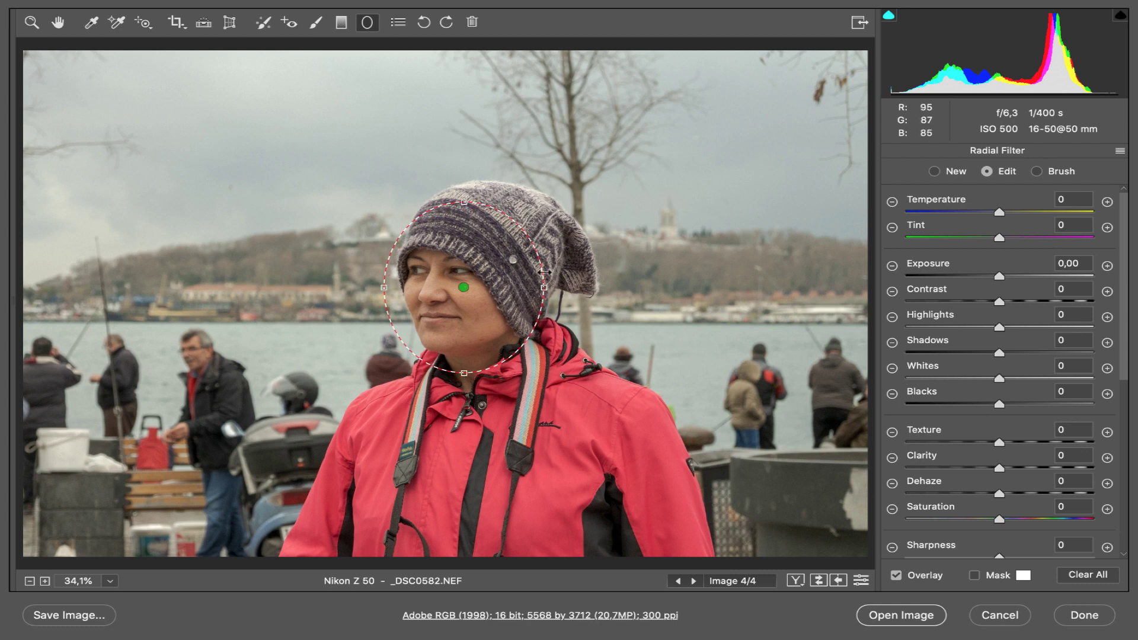
{"action": "left_click_drag", "start_coordinate": [543, 289], "coordinate": [464, 288]}
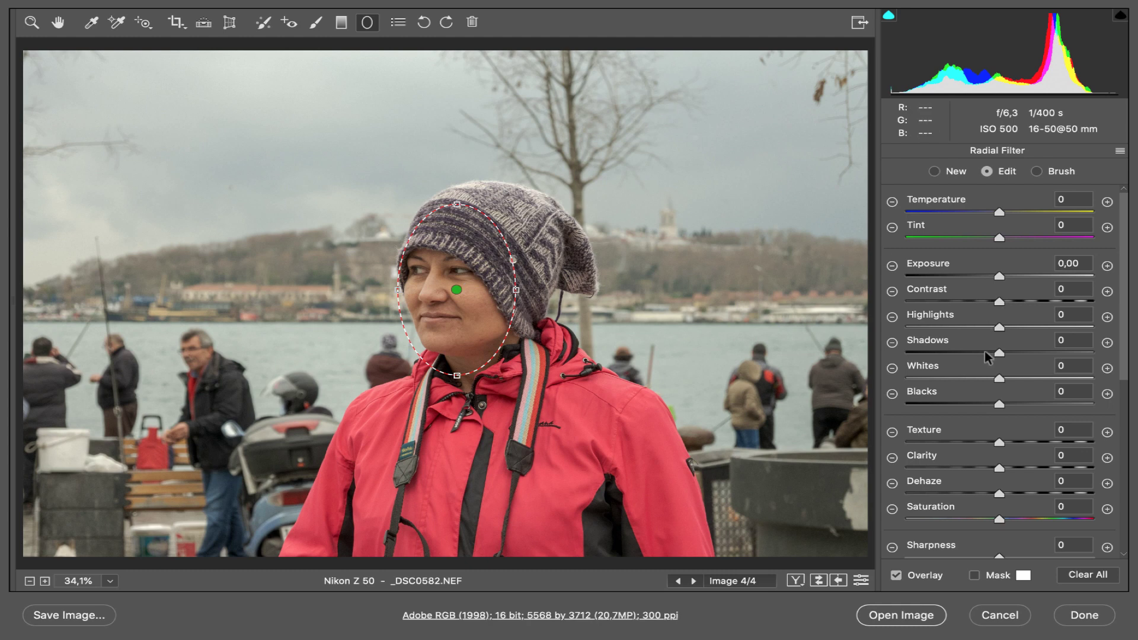
Reset the radial filter's Feather to 50.
{"action": "scroll", "coordinate": [987, 354], "scroll_direction": "down", "scroll_amount": 5}
{"action": "scroll", "coordinate": [987, 354], "scroll_direction": "down", "scroll_amount": 3}
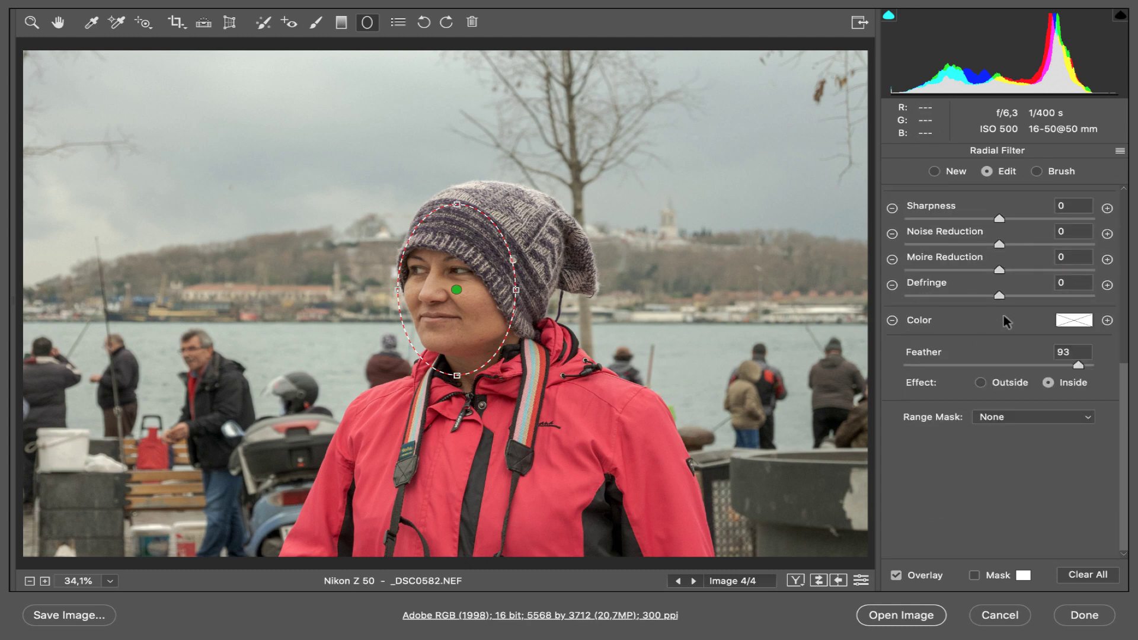
{"action": "double_click", "coordinate": [1078, 366]}
{"action": "scroll", "coordinate": [1038, 355], "scroll_direction": "up", "scroll_amount": 1}
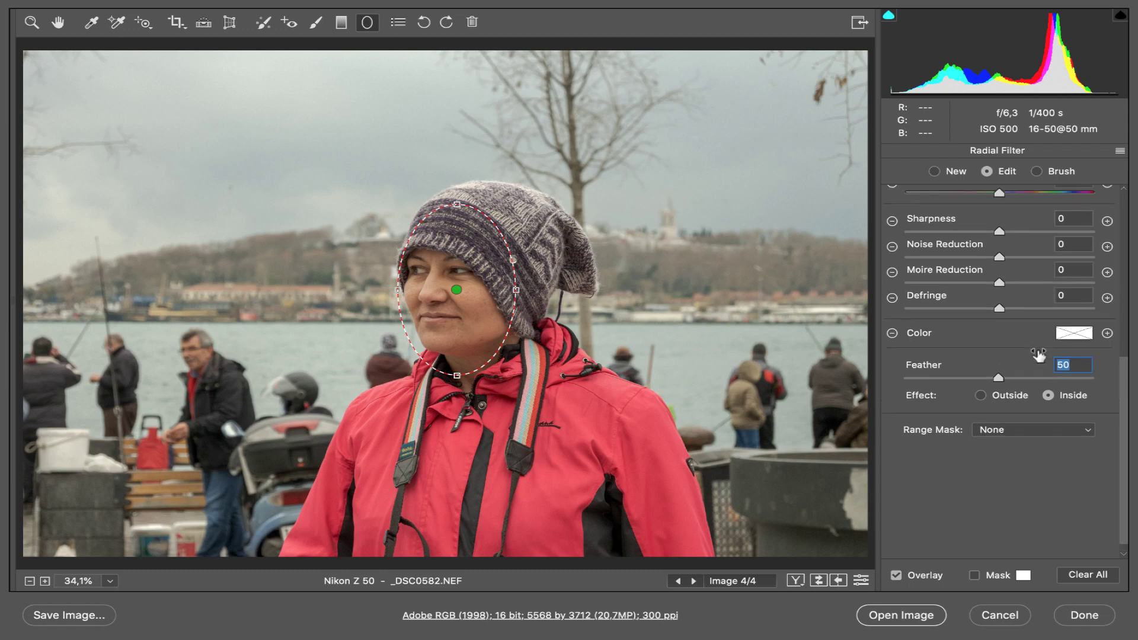
{"action": "scroll", "coordinate": [1038, 355], "scroll_direction": "up", "scroll_amount": 10}
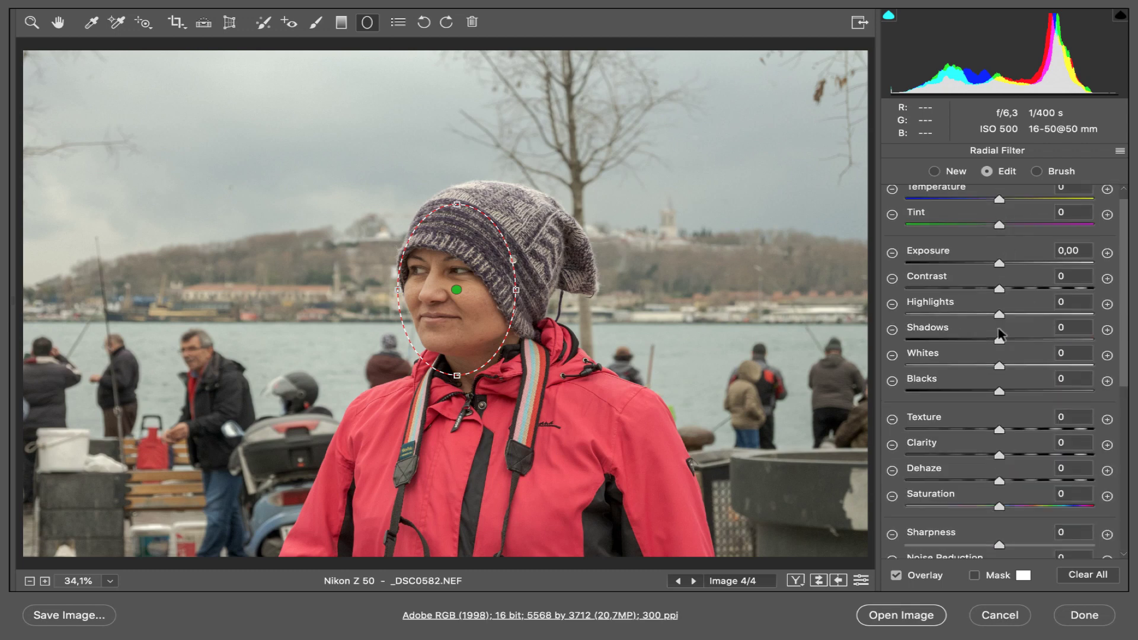
{"action": "scroll", "coordinate": [1001, 335], "scroll_direction": "down", "scroll_amount": 5}
{"action": "scroll", "coordinate": [1000, 335], "scroll_direction": "down", "scroll_amount": 2}
{"action": "scroll", "coordinate": [1000, 335], "scroll_direction": "up", "scroll_amount": 10}
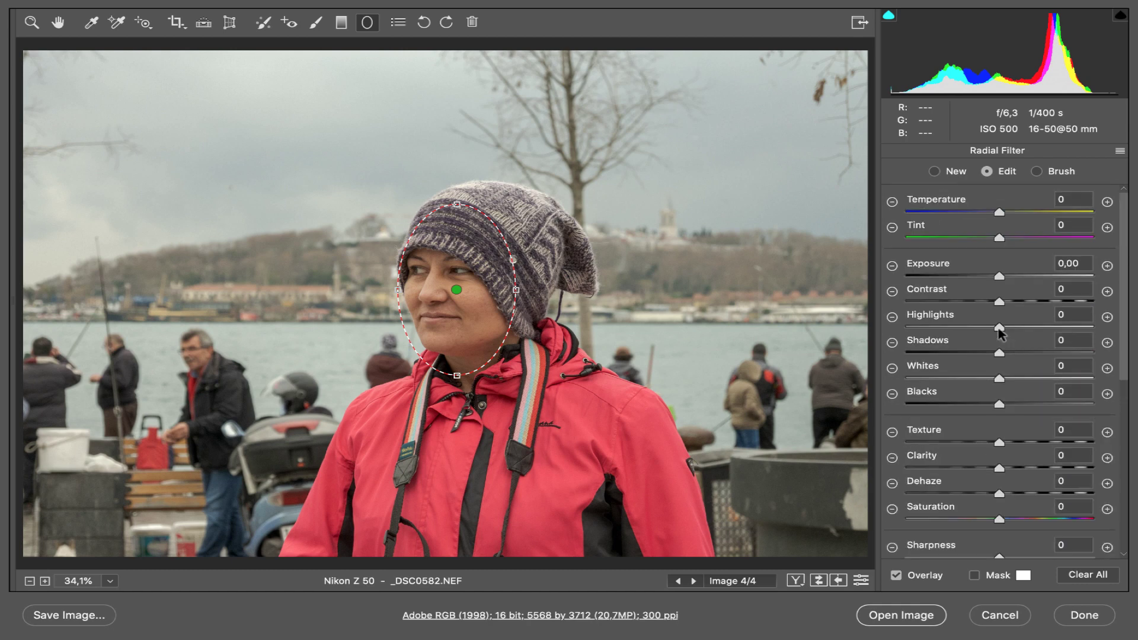
{"action": "scroll", "coordinate": [1001, 334], "scroll_direction": "down", "scroll_amount": 5}
{"action": "scroll", "coordinate": [1000, 335], "scroll_direction": "down", "scroll_amount": 7}
{"action": "scroll", "coordinate": [998, 329], "scroll_direction": "up", "scroll_amount": 7}
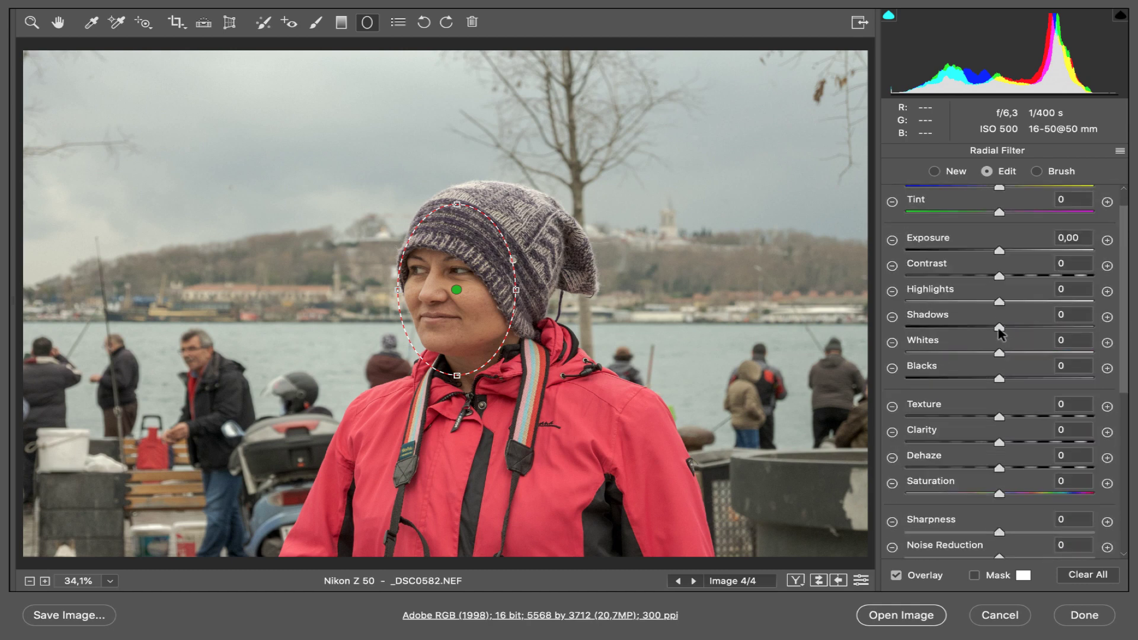
{"action": "scroll", "coordinate": [998, 330], "scroll_direction": "up", "scroll_amount": 1}
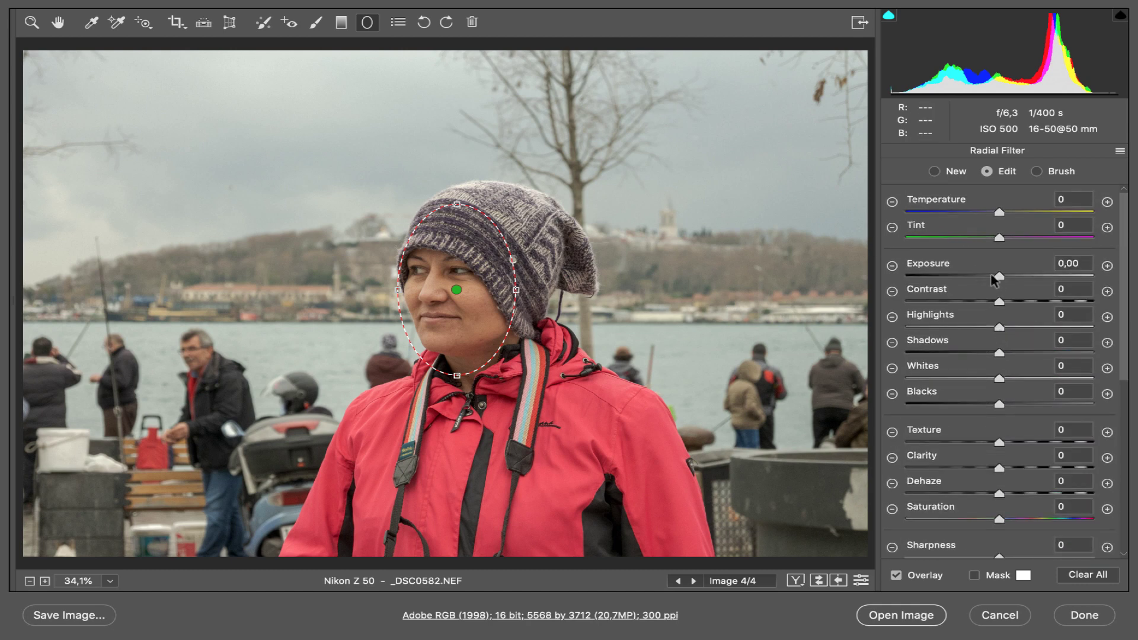
Test the face filter's Exposure, then reset it to 0.00.
{"action": "left_click_drag", "start_coordinate": [1000, 277], "coordinate": [1014, 276]}
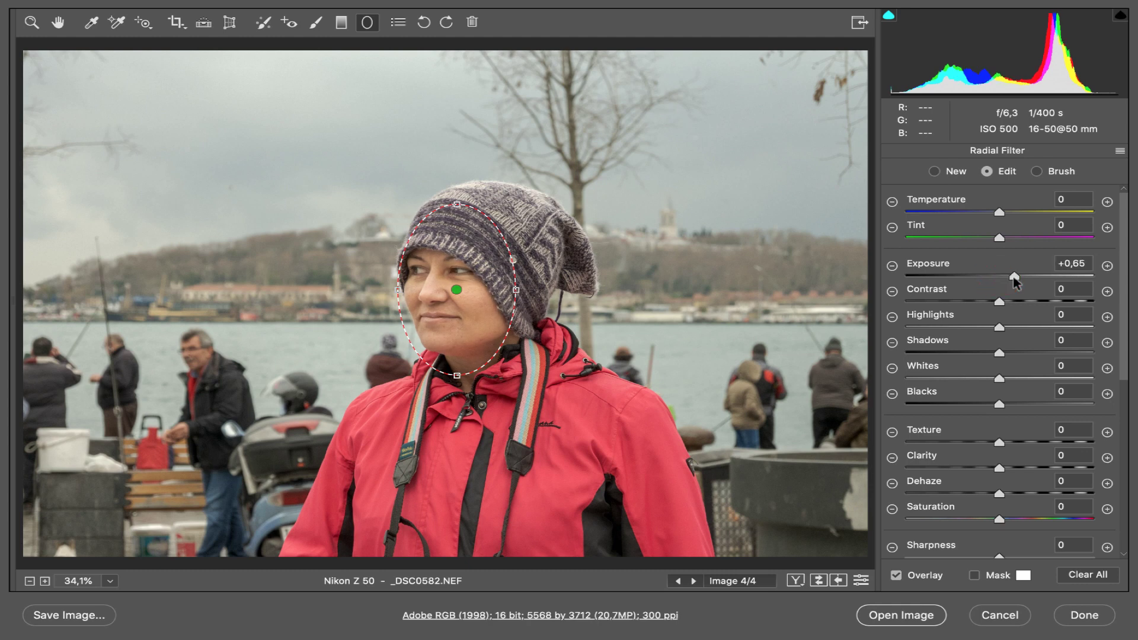
{"action": "left_click_drag", "start_coordinate": [1013, 277], "coordinate": [980, 277]}
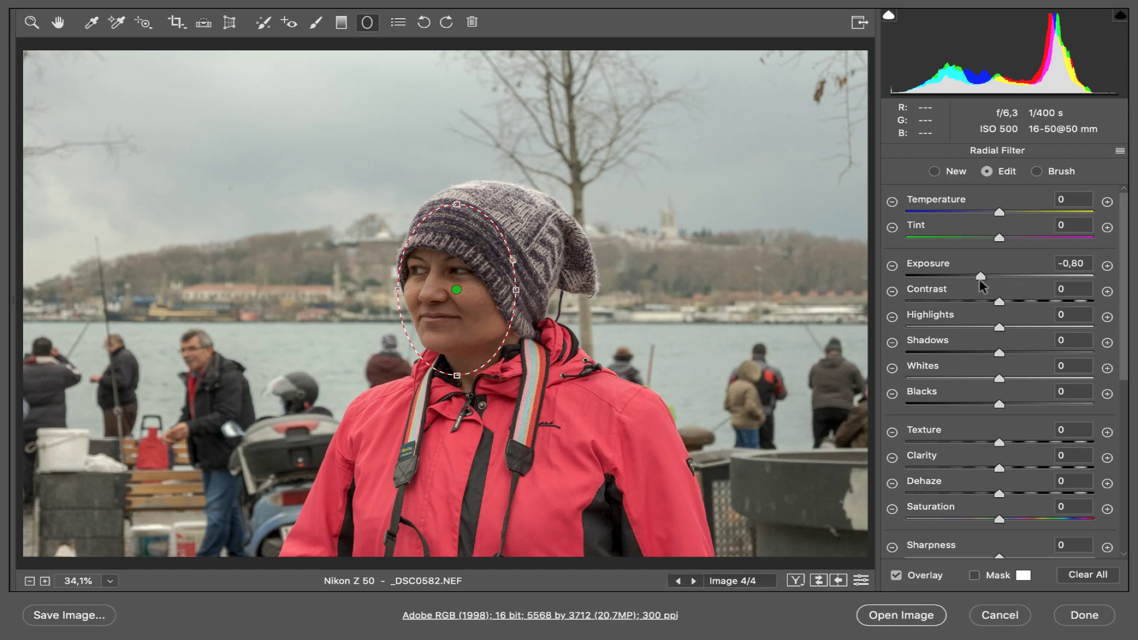
{"action": "left_click", "coordinate": [981, 279]}
{"action": "double_click", "coordinate": [980, 277]}
Switch the filter effect to Outside, test Exposure up to +0.65, then reset it to zero.
{"action": "scroll", "coordinate": [980, 281], "scroll_direction": "down", "scroll_amount": 1}
{"action": "scroll", "coordinate": [980, 275], "scroll_direction": "down", "scroll_amount": 2}
{"action": "scroll", "coordinate": [980, 275], "scroll_direction": "down", "scroll_amount": 5}
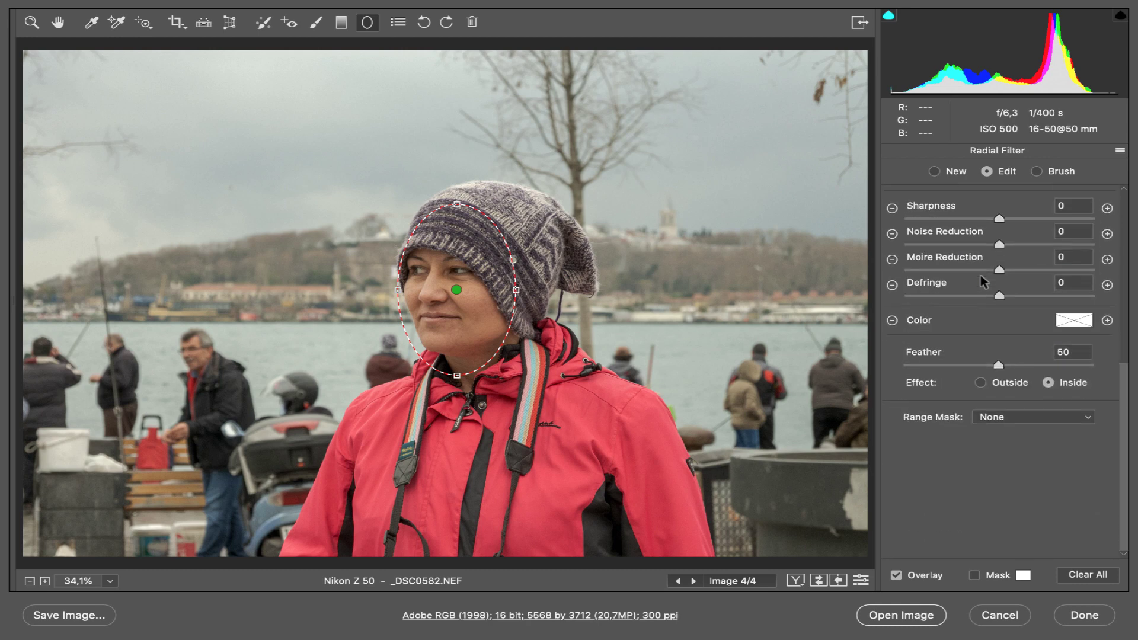
{"action": "left_click", "coordinate": [982, 385]}
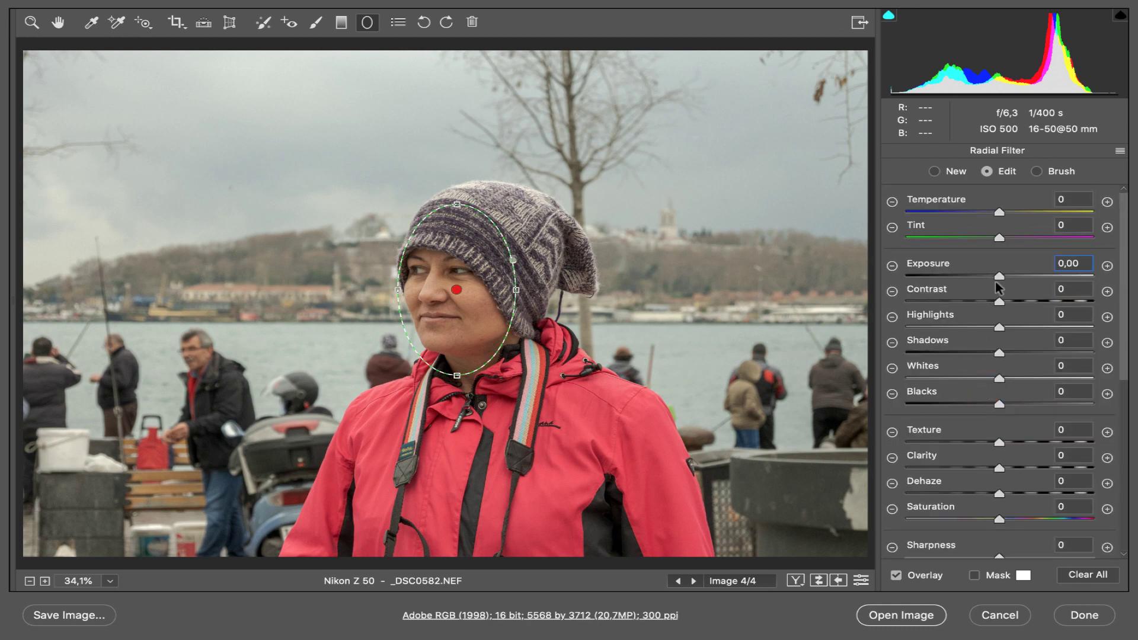
{"action": "left_click_drag", "start_coordinate": [999, 276], "coordinate": [986, 276]}
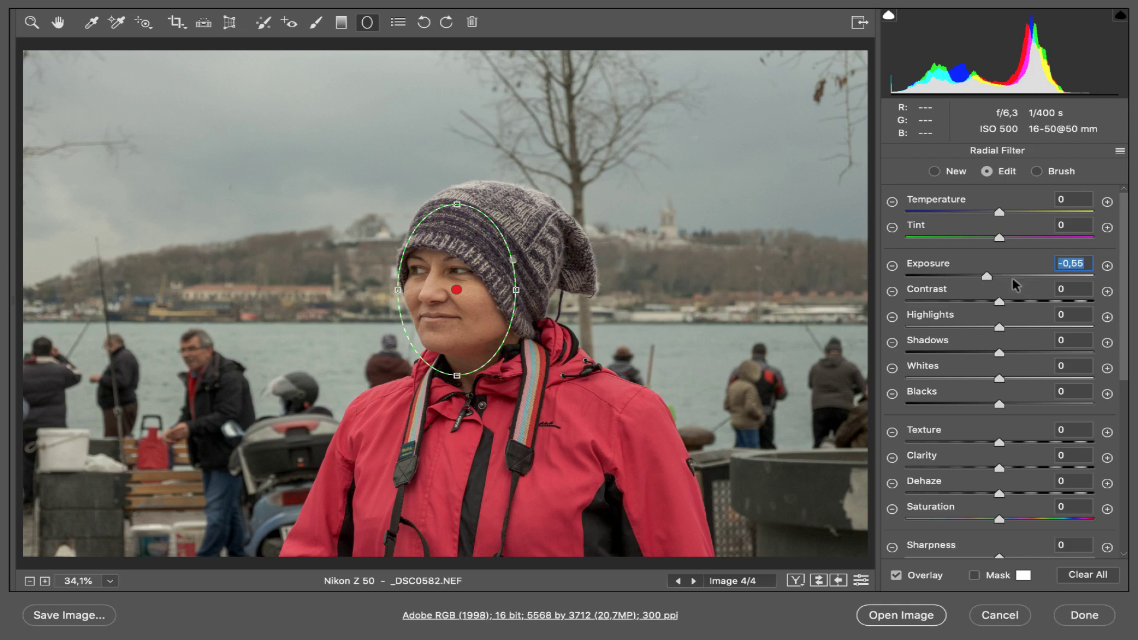
{"action": "left_click_drag", "start_coordinate": [986, 275], "coordinate": [1014, 278]}
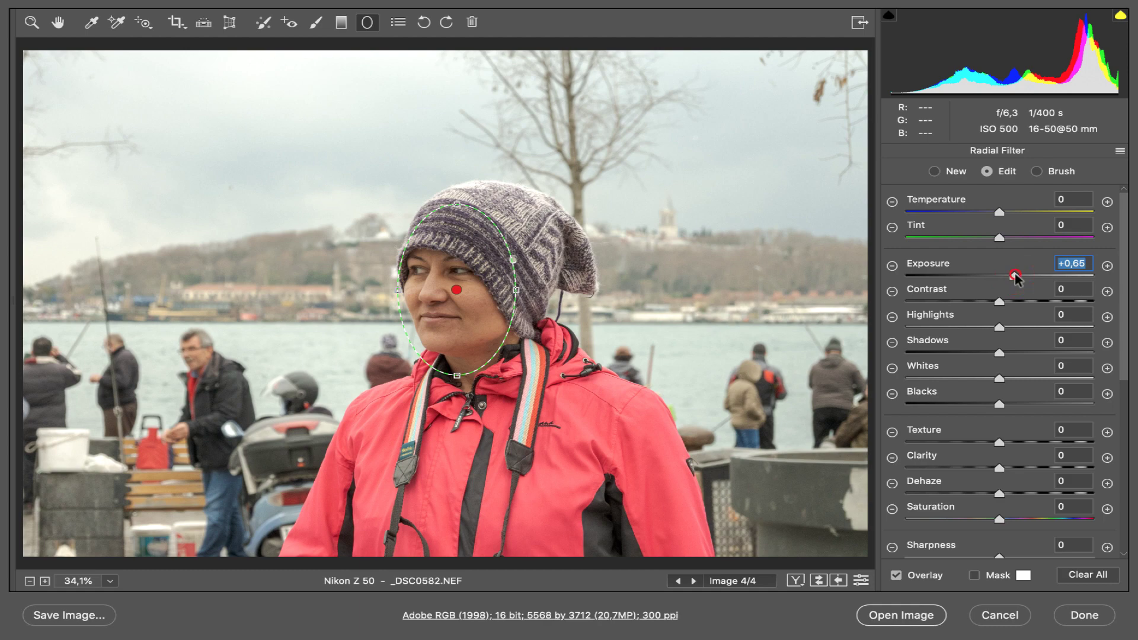
{"action": "double_click", "coordinate": [1014, 276]}
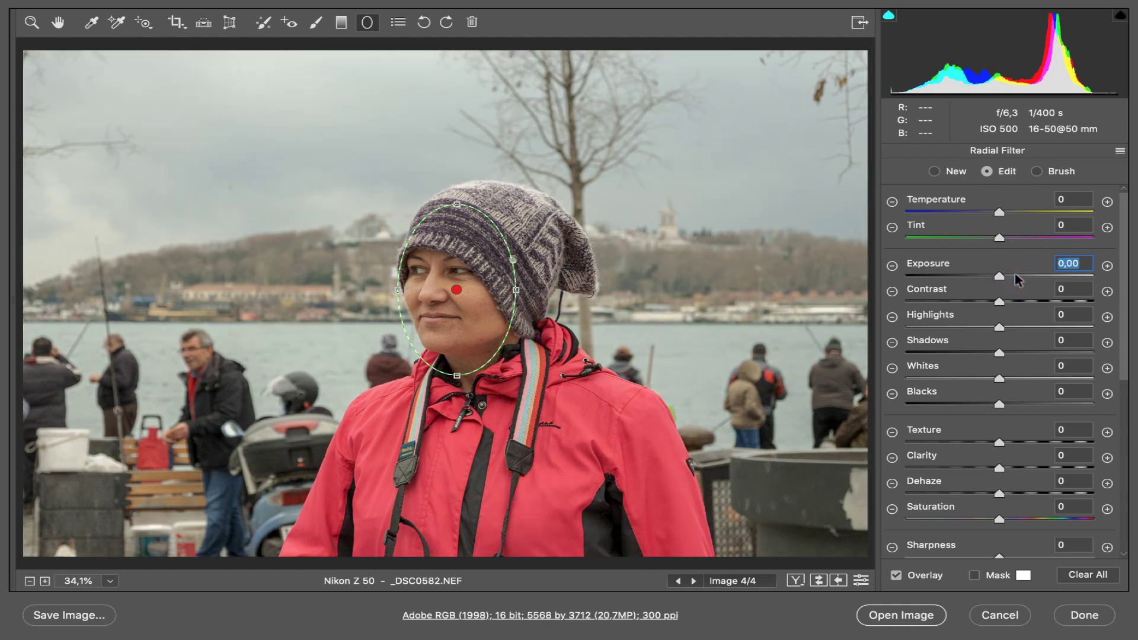
Set the radial filter's effect to apply Inside the ellipse.
{"action": "scroll", "coordinate": [1017, 279], "scroll_direction": "down", "scroll_amount": 2}
{"action": "scroll", "coordinate": [1017, 279], "scroll_direction": "down", "scroll_amount": 6}
{"action": "scroll", "coordinate": [1017, 279], "scroll_direction": "up", "scroll_amount": 8}
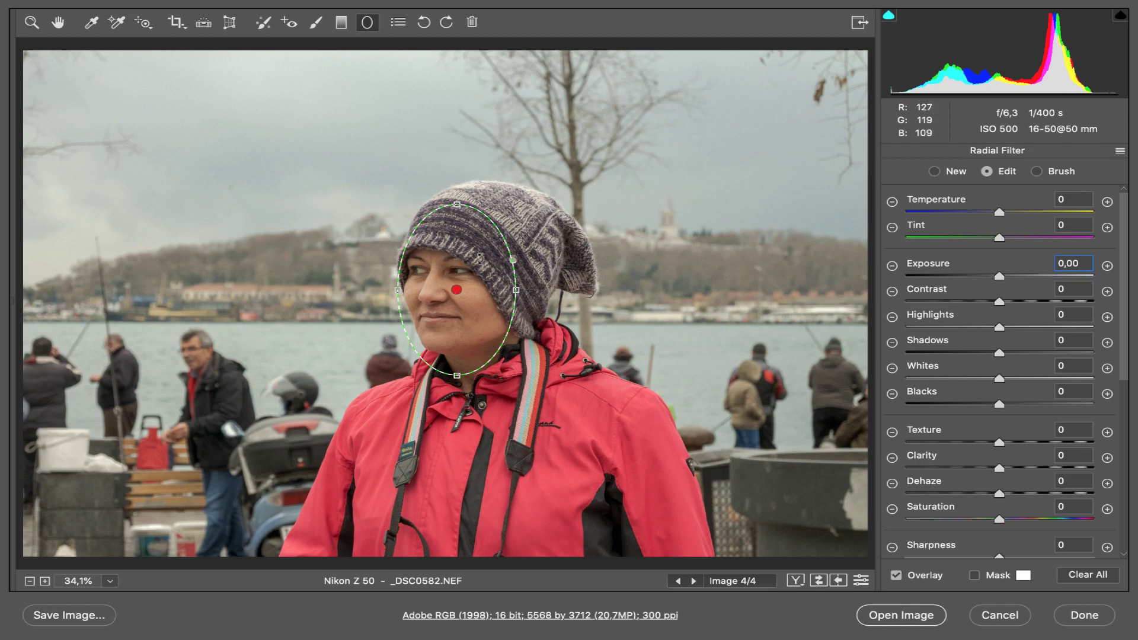
{"action": "scroll", "coordinate": [943, 329], "scroll_direction": "down", "scroll_amount": 8}
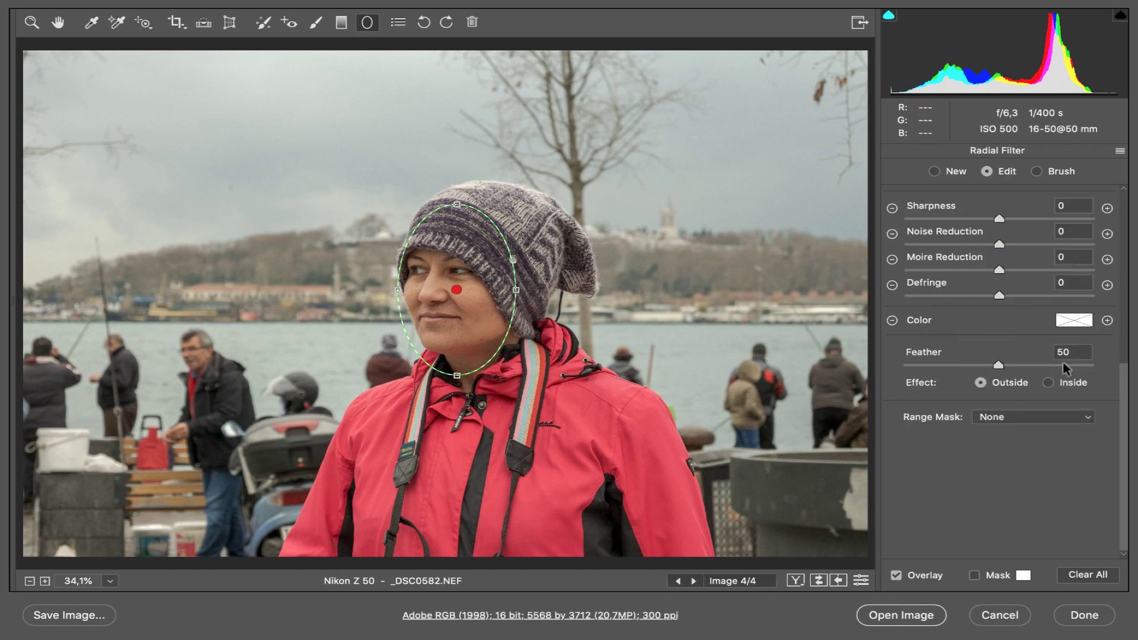
{"action": "left_click", "coordinate": [1049, 384]}
{"action": "scroll", "coordinate": [1049, 388], "scroll_direction": "up", "scroll_amount": 8}
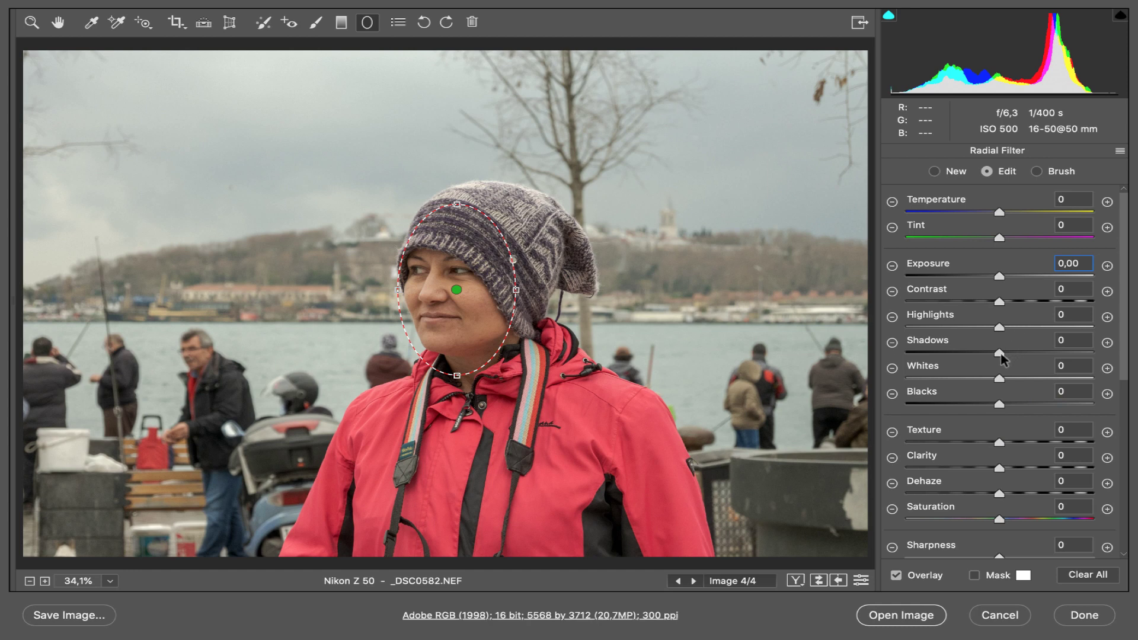
Raise Shadows to +33 and warm the face with Temperature +7 and Tint +6.
{"action": "left_click_drag", "start_coordinate": [1001, 355], "coordinate": [1031, 355]}
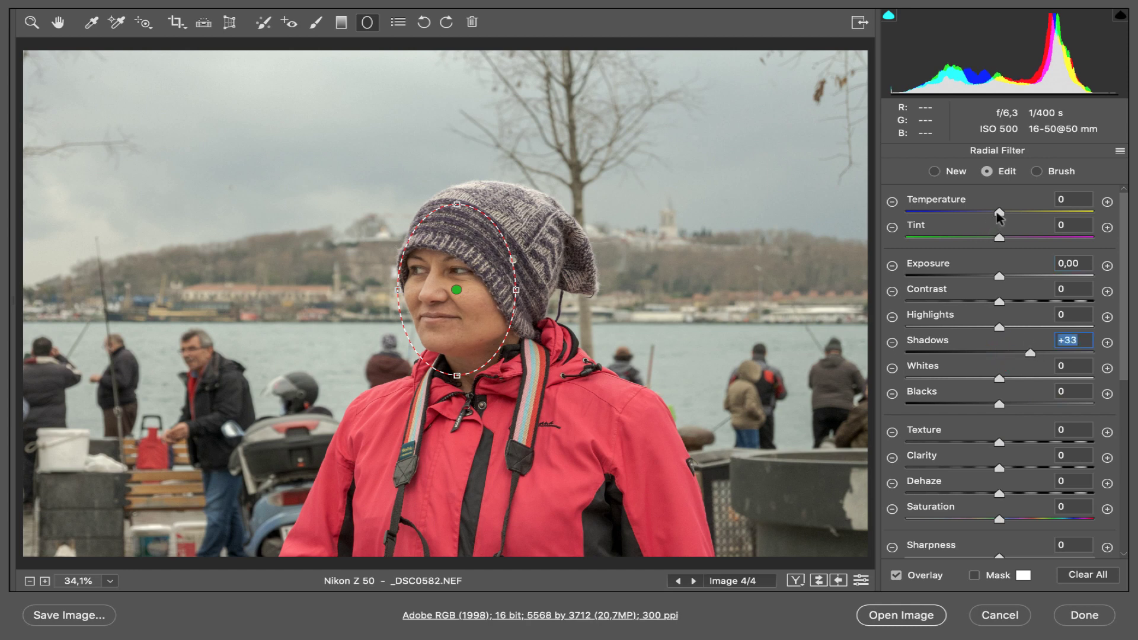
{"action": "left_click_drag", "start_coordinate": [1000, 214], "coordinate": [1005, 242]}
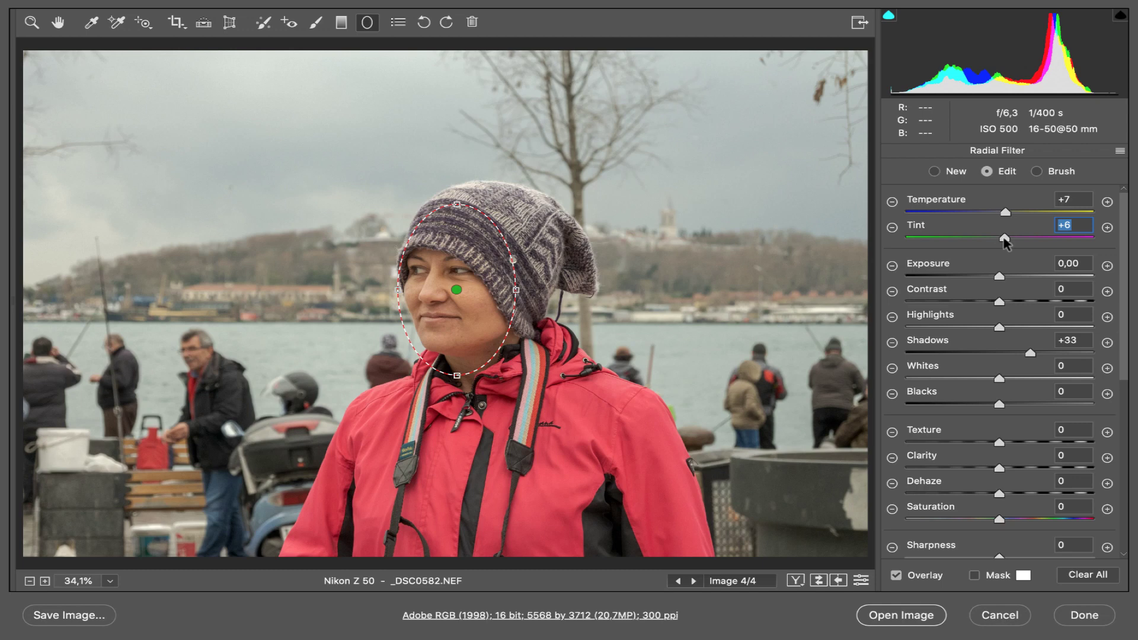
{"action": "scroll", "coordinate": [995, 303], "scroll_direction": "down", "scroll_amount": 5}
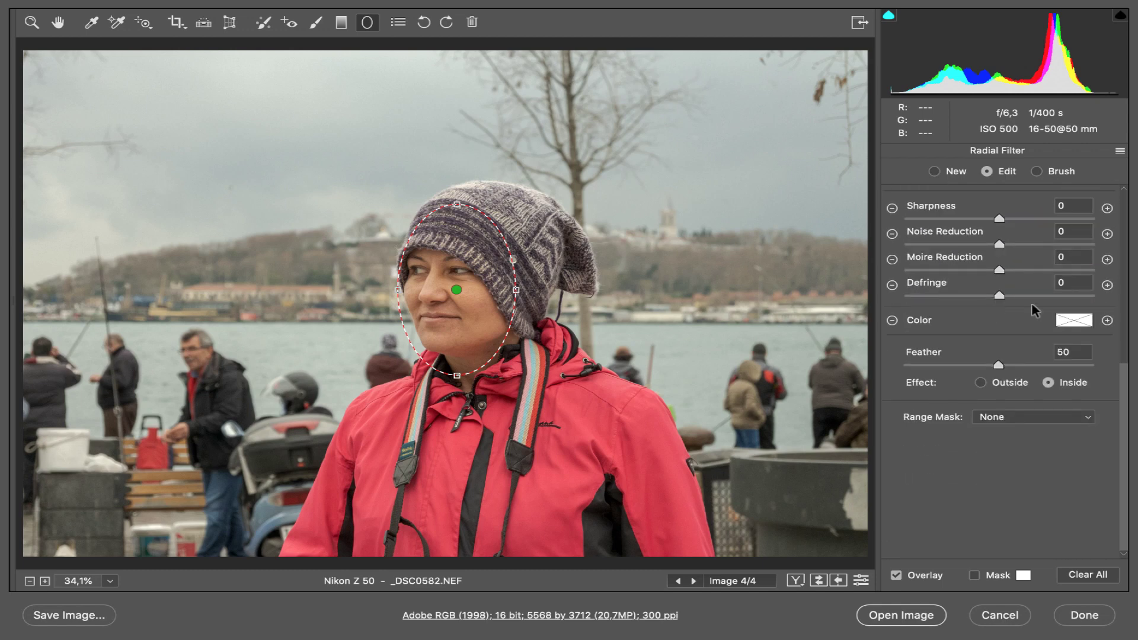
{"action": "left_click", "coordinate": [1072, 321]}
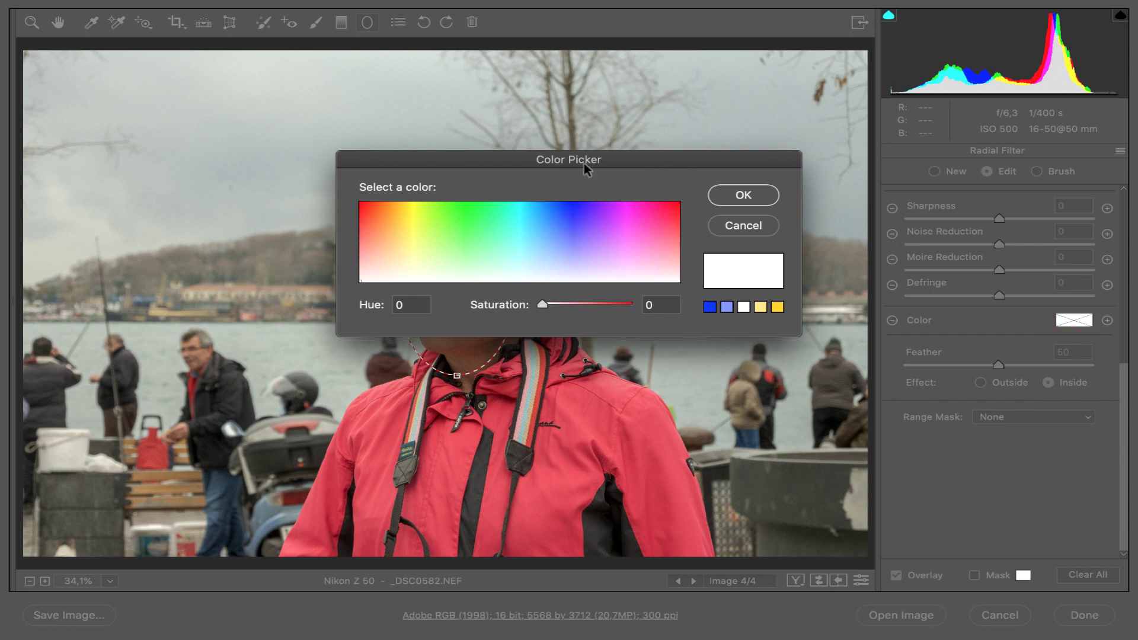
{"action": "left_click_drag", "start_coordinate": [584, 160], "coordinate": [895, 78]}
{"action": "left_click", "coordinate": [683, 157]}
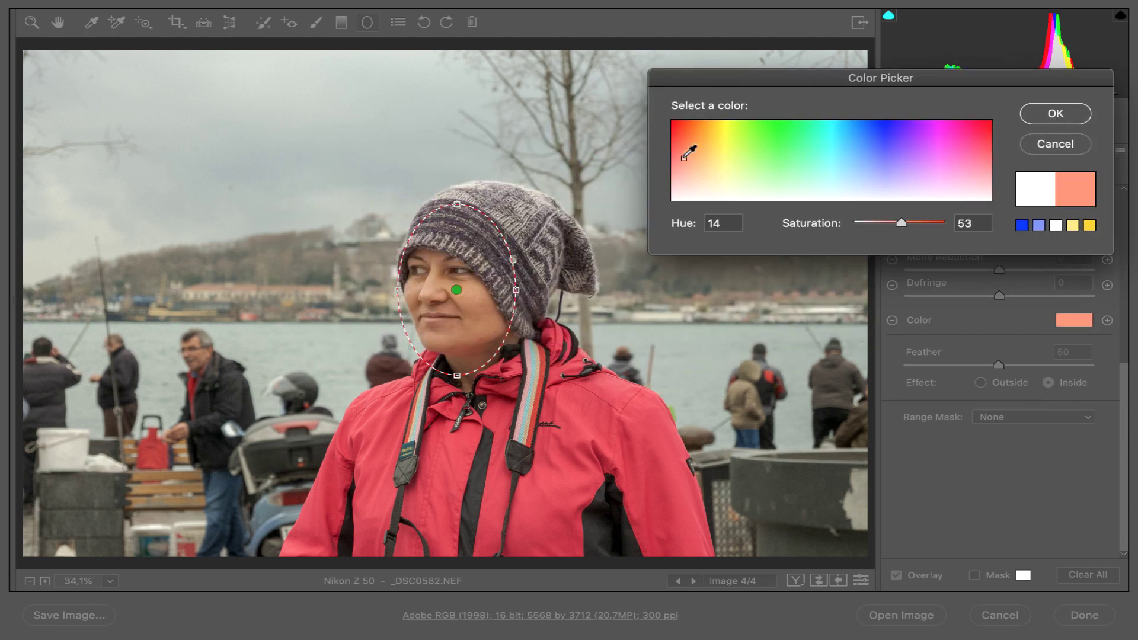
{"action": "left_click", "coordinate": [685, 168]}
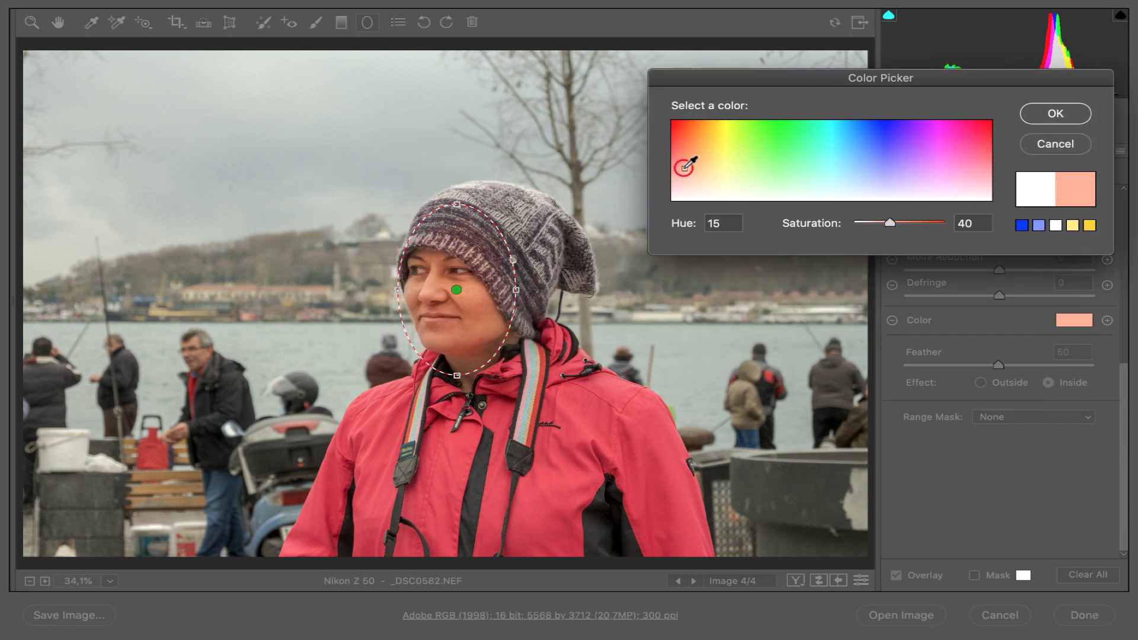
{"action": "left_click", "coordinate": [686, 171]}
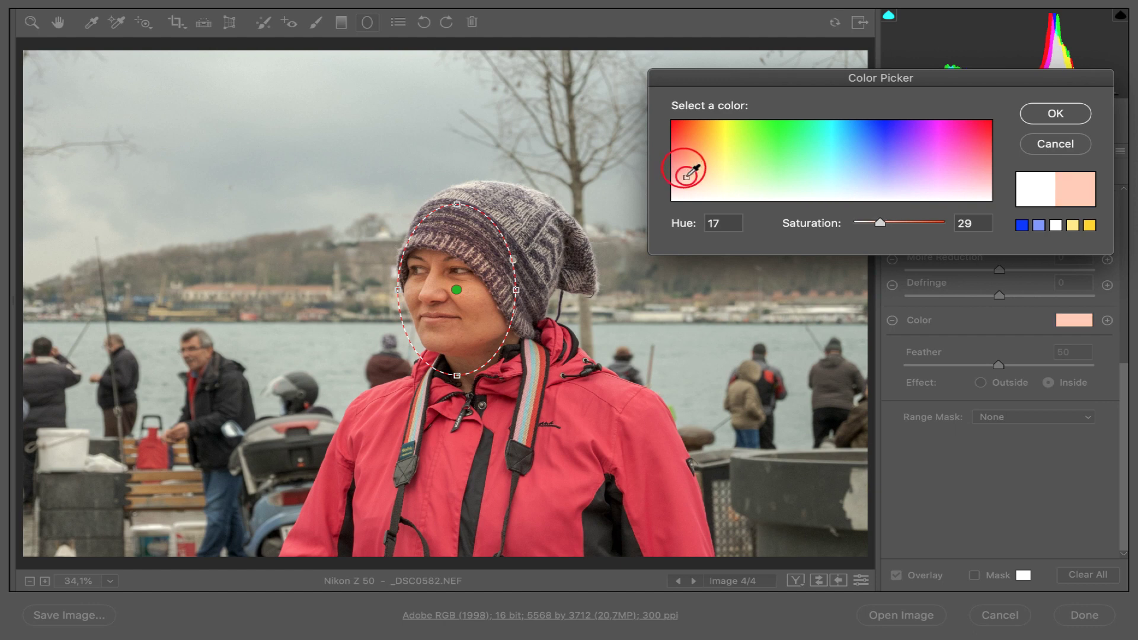
{"action": "left_click", "coordinate": [1038, 146]}
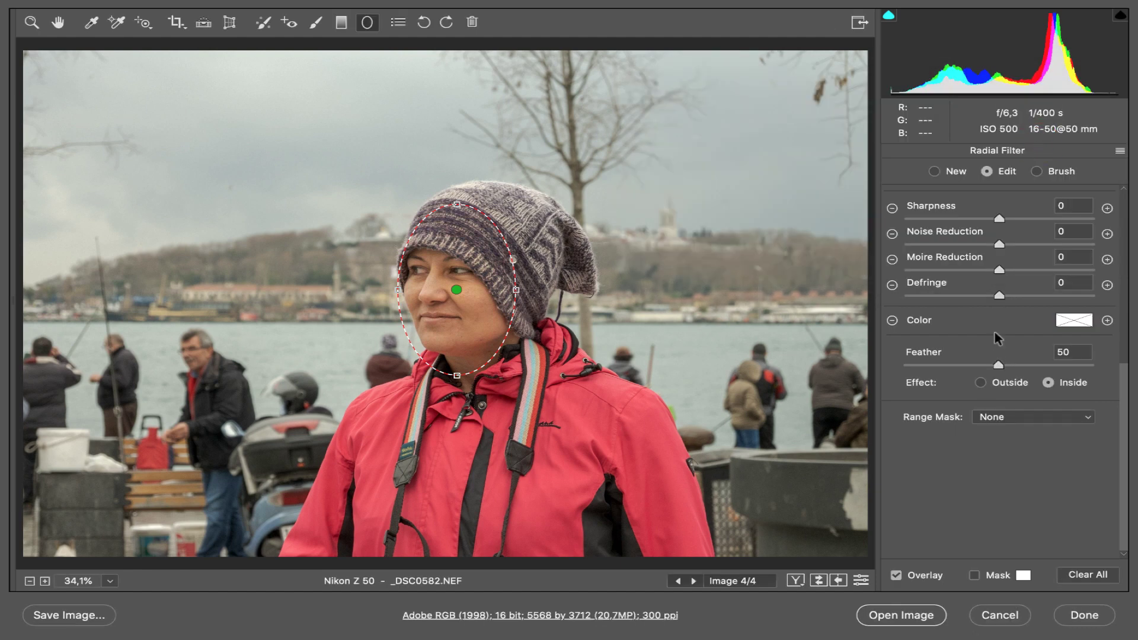
Raise the face radial filter's Saturation slider to +17.
{"action": "scroll", "coordinate": [999, 335], "scroll_direction": "up", "scroll_amount": 2}
{"action": "scroll", "coordinate": [998, 336], "scroll_direction": "up", "scroll_amount": 3}
{"action": "scroll", "coordinate": [998, 336], "scroll_direction": "up", "scroll_amount": 1}
{"action": "scroll", "coordinate": [998, 337], "scroll_direction": "up", "scroll_amount": 1}
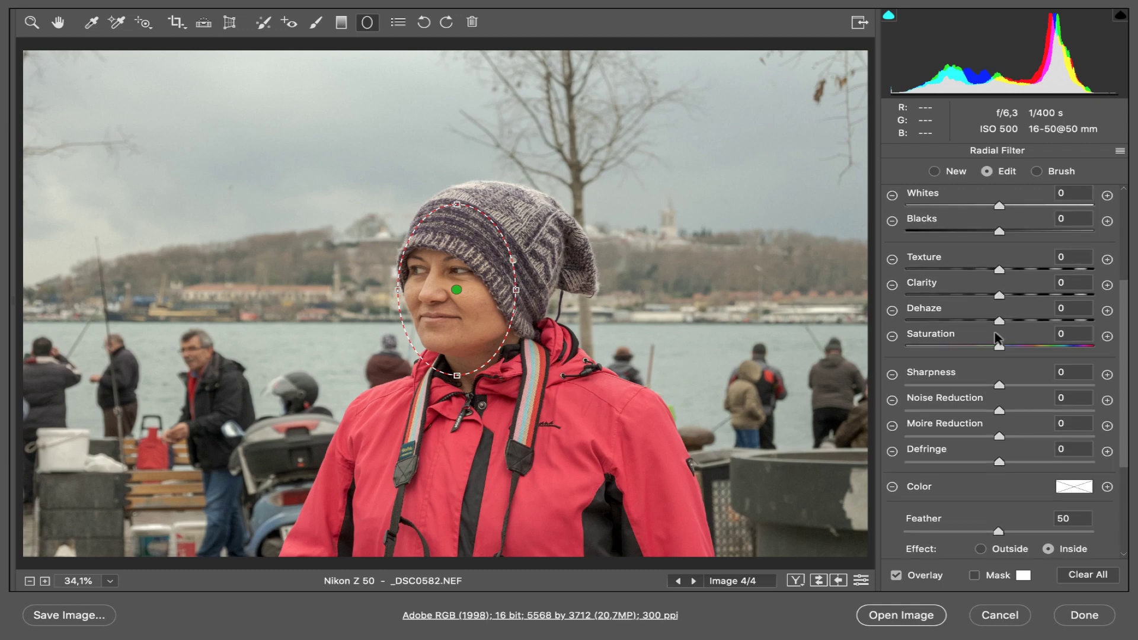
{"action": "scroll", "coordinate": [998, 336], "scroll_direction": "up", "scroll_amount": 2}
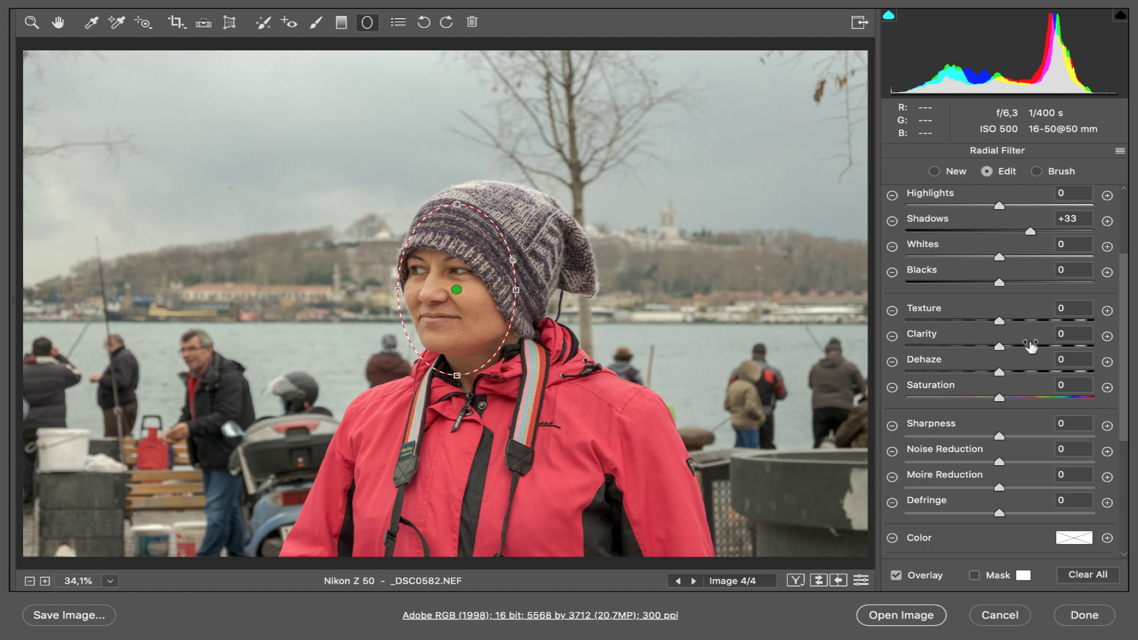
{"action": "left_click_drag", "start_coordinate": [1001, 398], "coordinate": [1015, 398]}
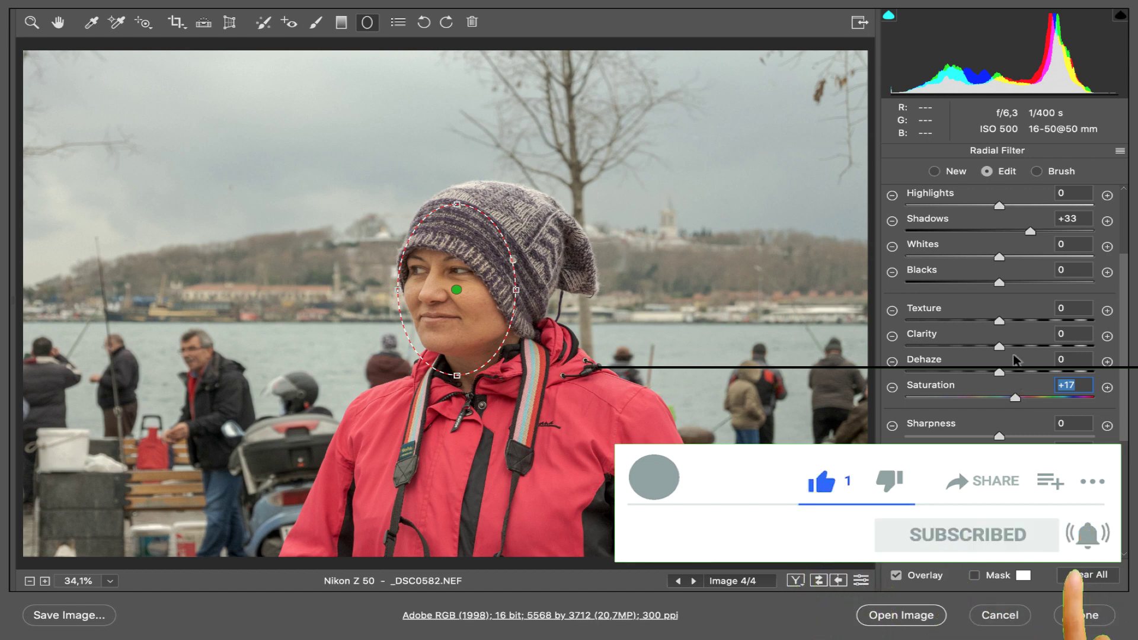
{"action": "scroll", "coordinate": [1004, 337], "scroll_direction": "down", "scroll_amount": 1}
{"action": "scroll", "coordinate": [1006, 337], "scroll_direction": "down", "scroll_amount": 5}
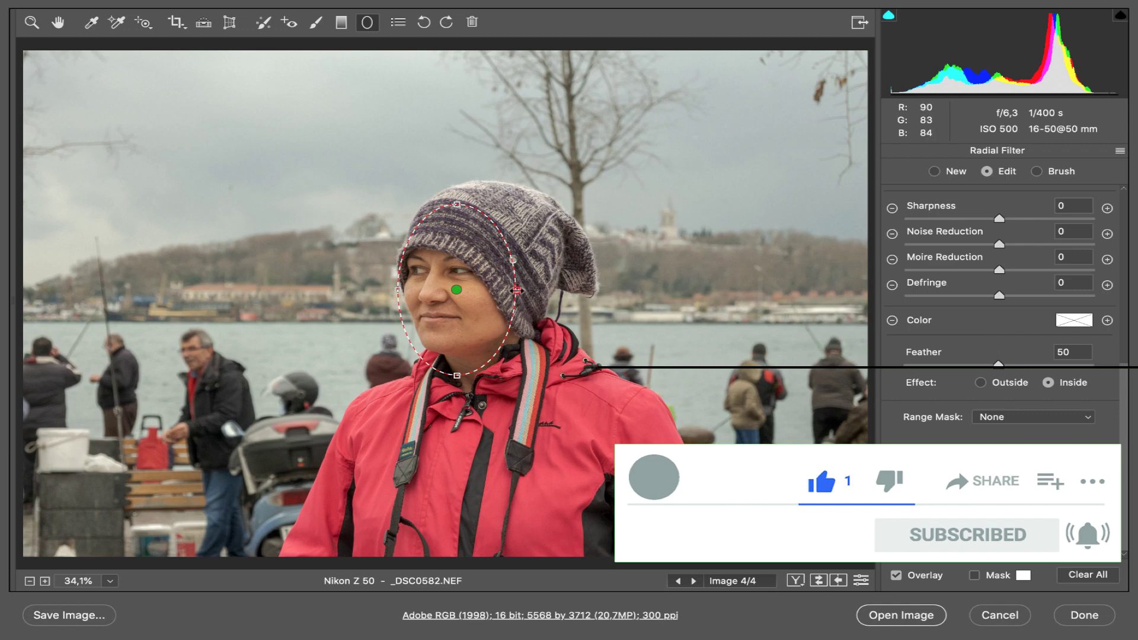
Widen the ellipse to the right and recentre it on the woman's head.
{"action": "left_click_drag", "start_coordinate": [517, 291], "coordinate": [556, 290]}
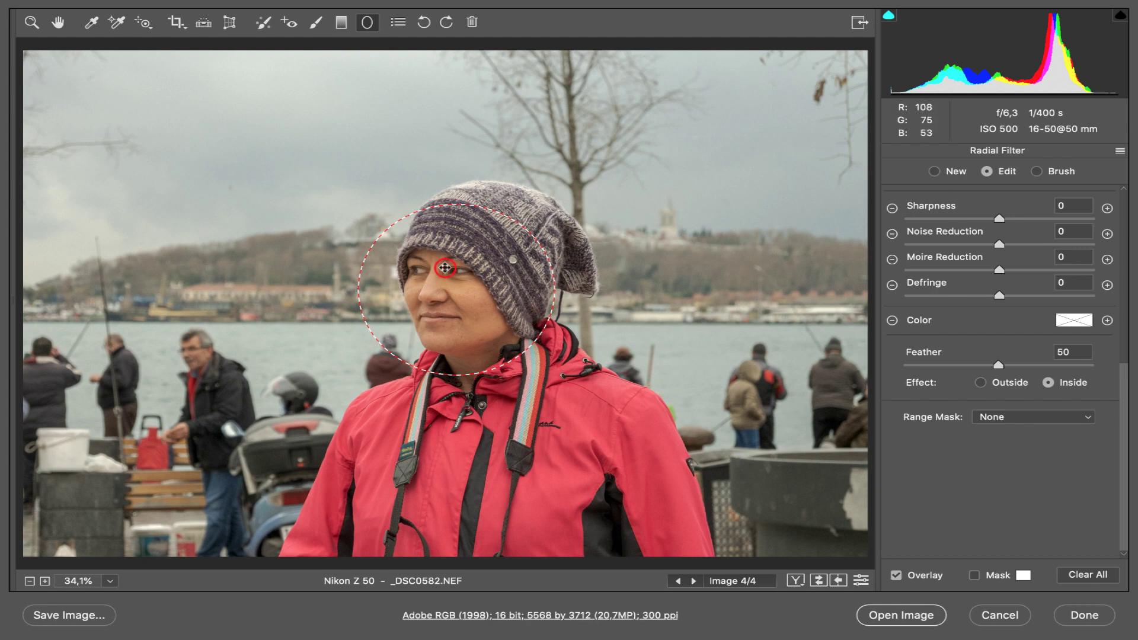
{"action": "mouse_move", "coordinate": [445, 267]}
{"action": "left_mouse_down"}
{"action": "mouse_move", "coordinate": [357, 263]}
{"action": "mouse_move", "coordinate": [295, 192]}
{"action": "mouse_move", "coordinate": [445, 266]}
{"action": "left_mouse_up"}
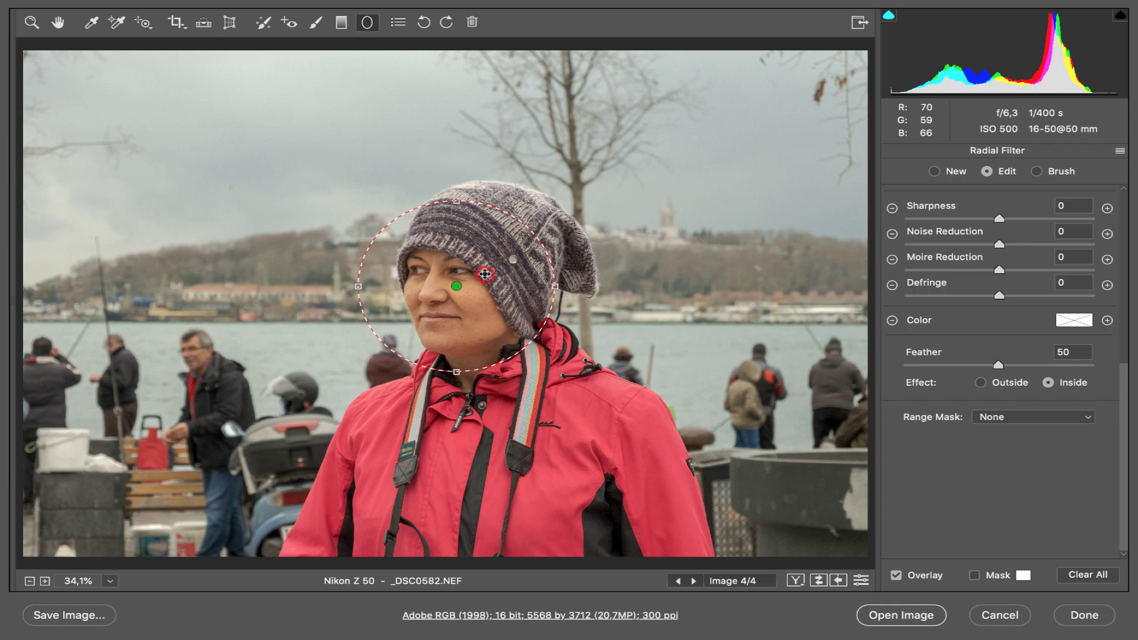
{"action": "left_click_drag", "start_coordinate": [485, 274], "coordinate": [495, 274]}
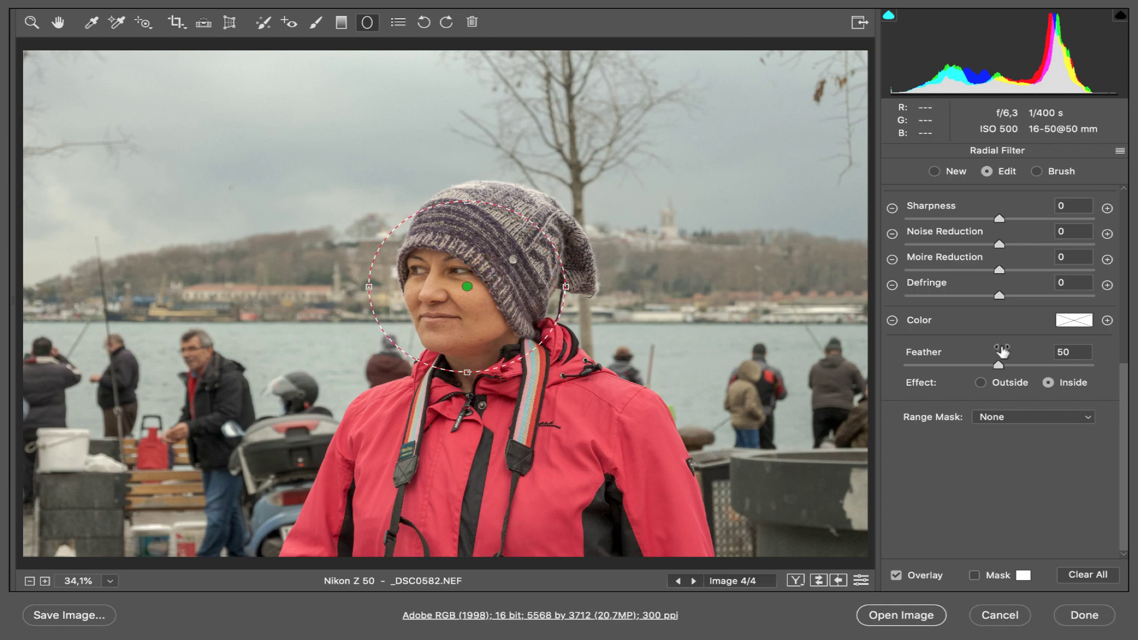
Set the filter's Feather to 0 for a hard edge.
{"action": "left_click_drag", "start_coordinate": [997, 366], "coordinate": [1057, 368]}
{"action": "double_click", "coordinate": [1072, 352]}
{"action": "type", "text": "0"}
{"action": "key", "text": "Return"}
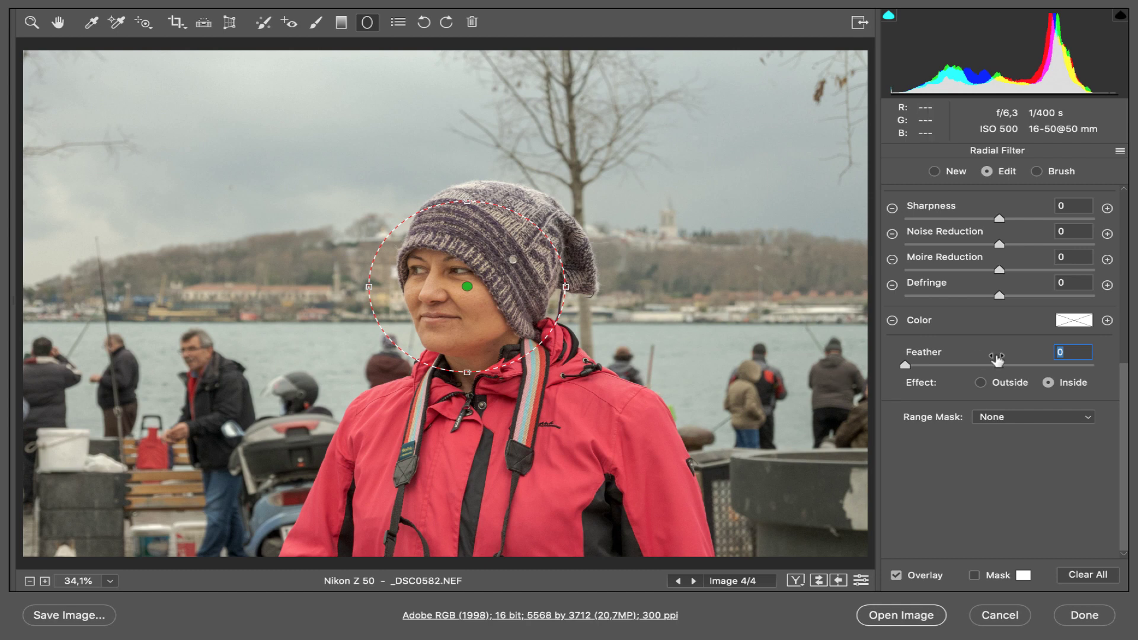
Try Exposure at +0.70 inside the filter, then raise Feather to 86.
{"action": "scroll", "coordinate": [997, 358], "scroll_direction": "up", "scroll_amount": 10}
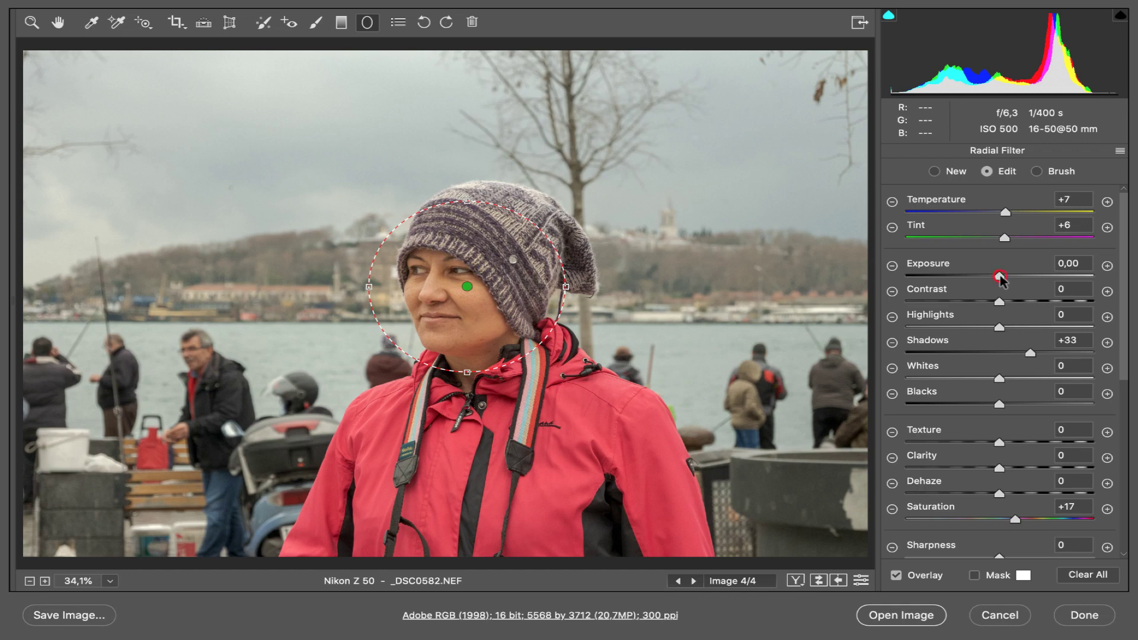
{"action": "left_click_drag", "start_coordinate": [999, 278], "coordinate": [1015, 279]}
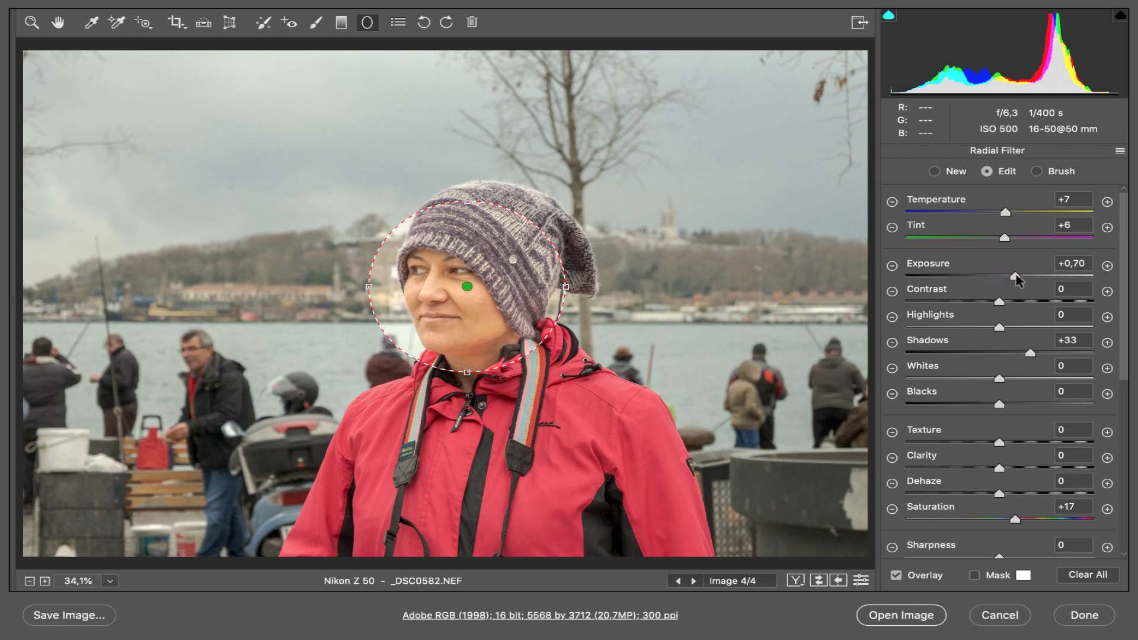
{"action": "left_click", "coordinate": [1015, 280]}
{"action": "scroll", "coordinate": [1016, 284], "scroll_direction": "down", "scroll_amount": 5}
{"action": "scroll", "coordinate": [1018, 332], "scroll_direction": "down", "scroll_amount": 4}
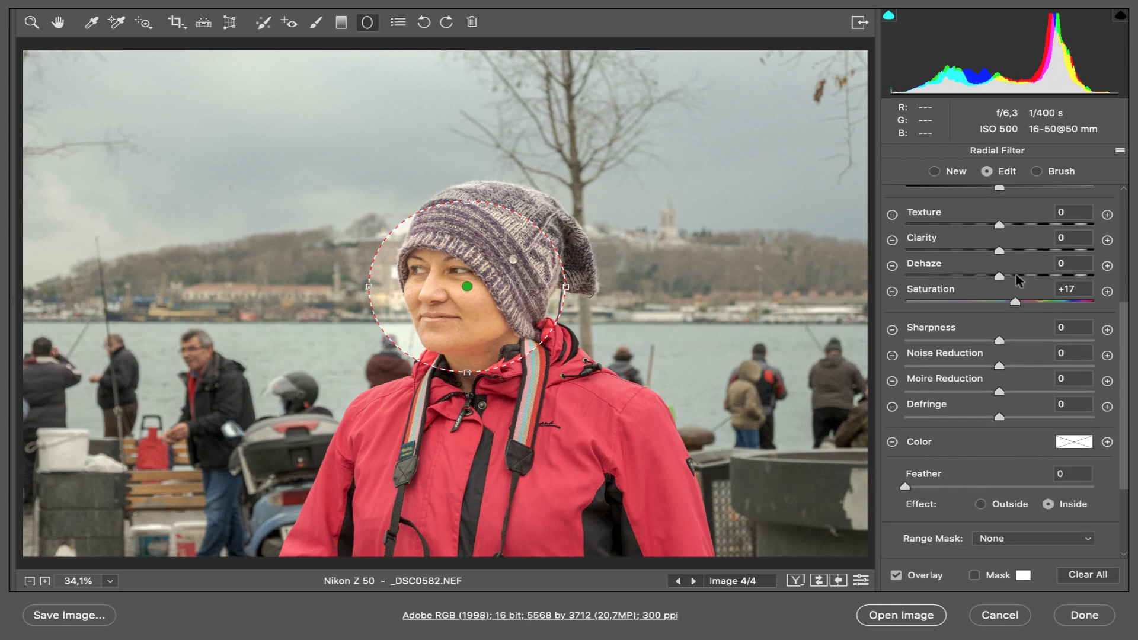
{"action": "left_click", "coordinate": [995, 487]}
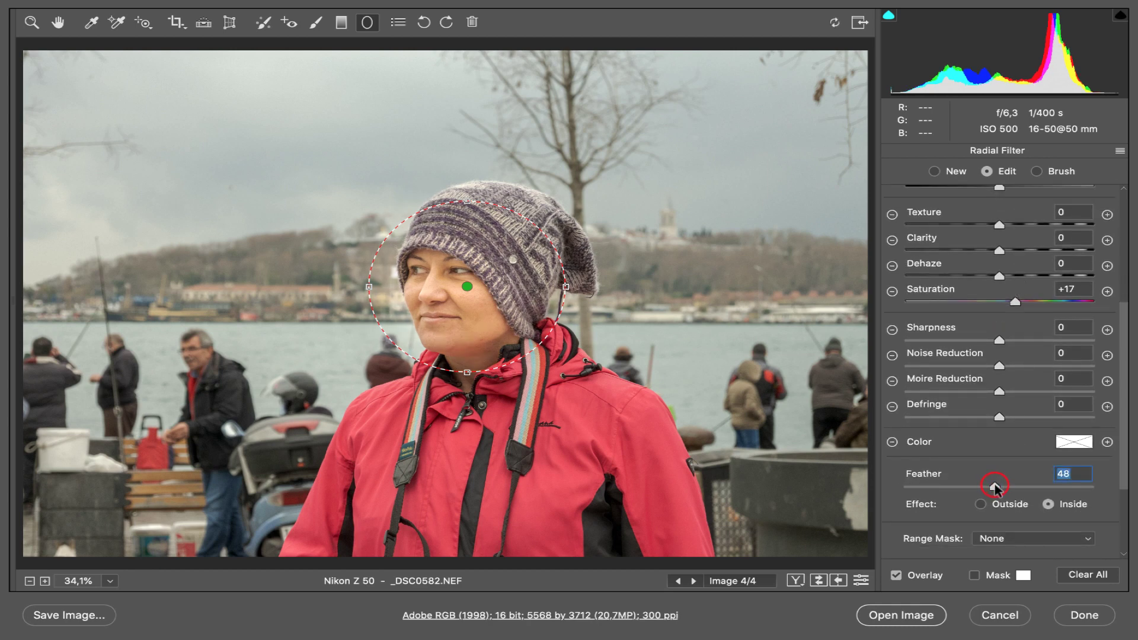
{"action": "left_click_drag", "start_coordinate": [995, 487], "coordinate": [1065, 489]}
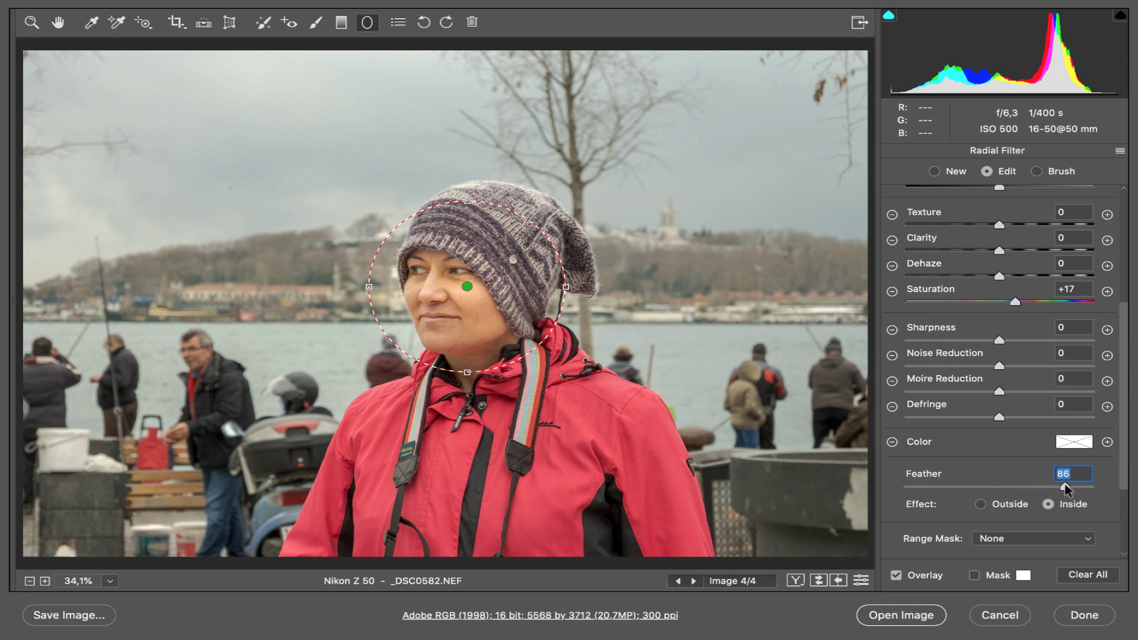
Reset Exposure to zero, pull the ellipse edge in around the face, and lift Blacks to +26.
{"action": "scroll", "coordinate": [1061, 492], "scroll_direction": "up", "scroll_amount": 2}
{"action": "scroll", "coordinate": [1027, 400], "scroll_direction": "up", "scroll_amount": 4}
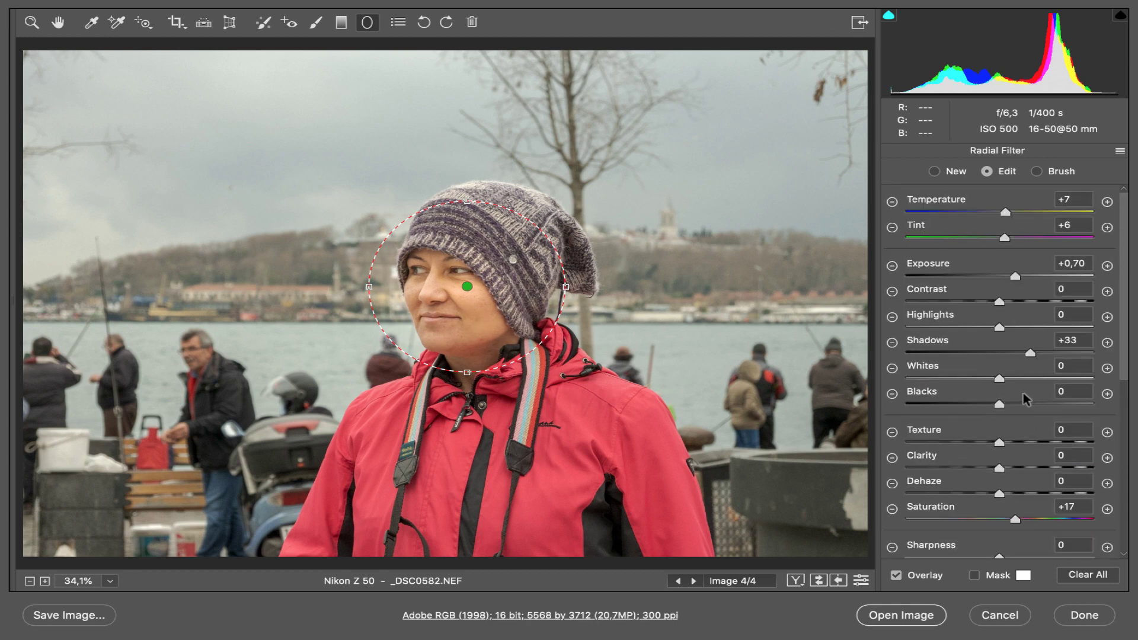
{"action": "double_click", "coordinate": [1015, 276]}
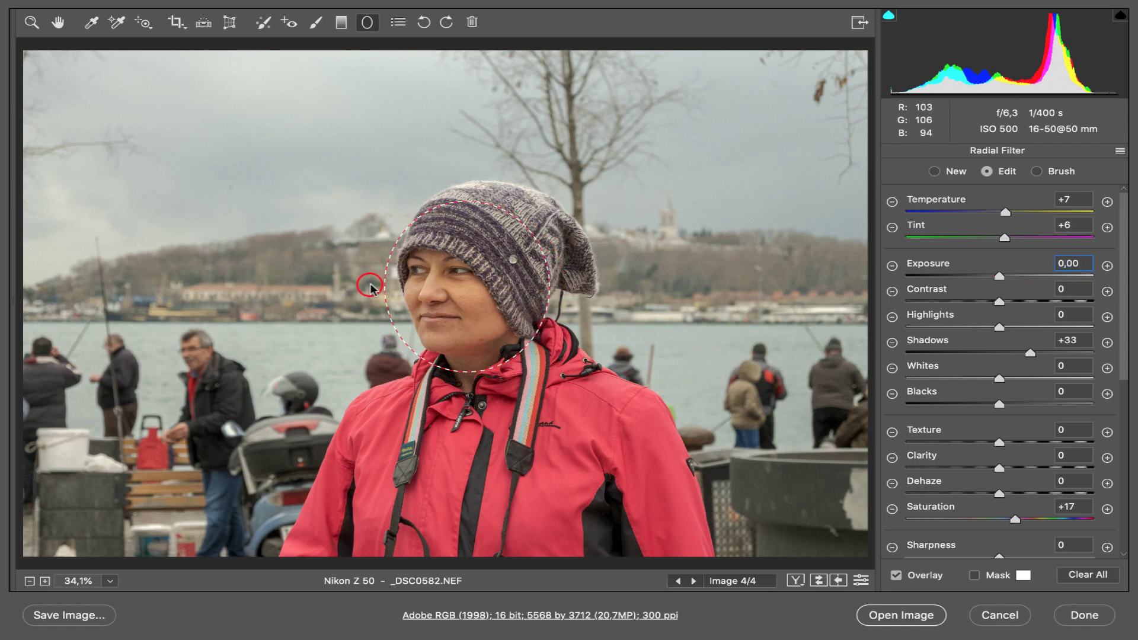
{"action": "left_click_drag", "start_coordinate": [367, 290], "coordinate": [391, 288]}
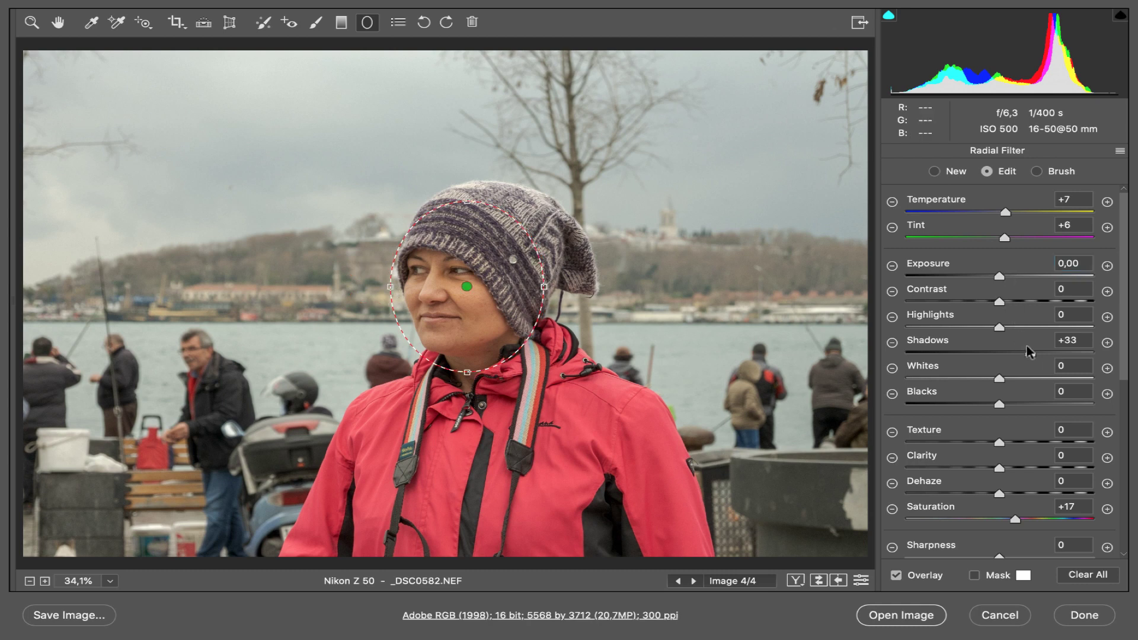
{"action": "left_click_drag", "start_coordinate": [999, 403], "coordinate": [1025, 405]}
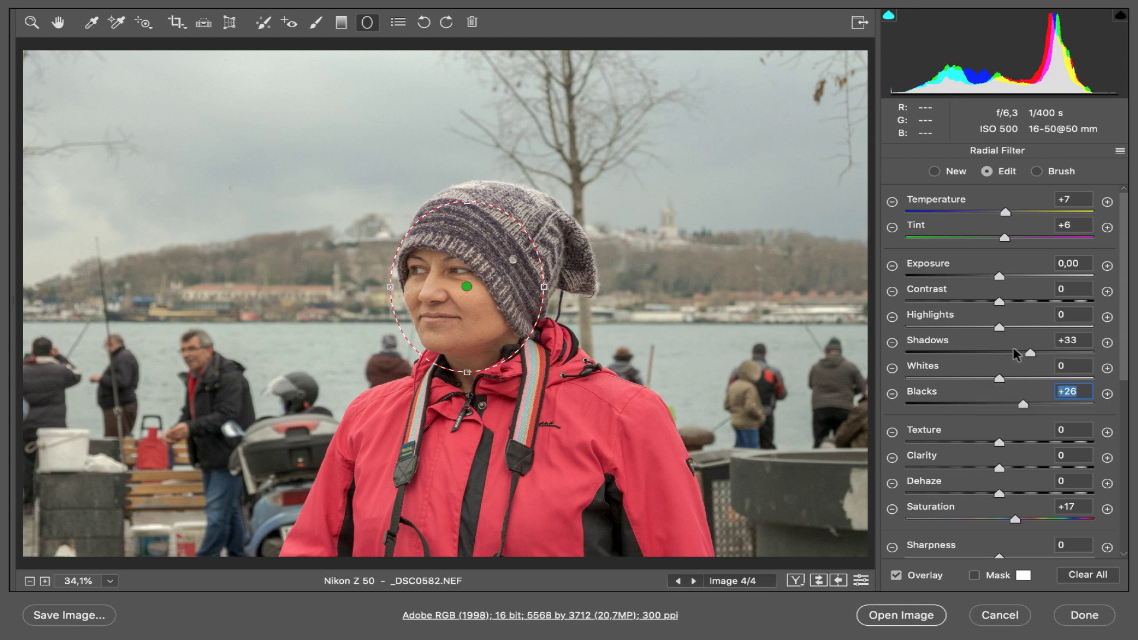
Start a new radial filter and zero its Temperature, Tint, Shadows, Blacks and Saturation sliders.
{"action": "left_click", "coordinate": [933, 171]}
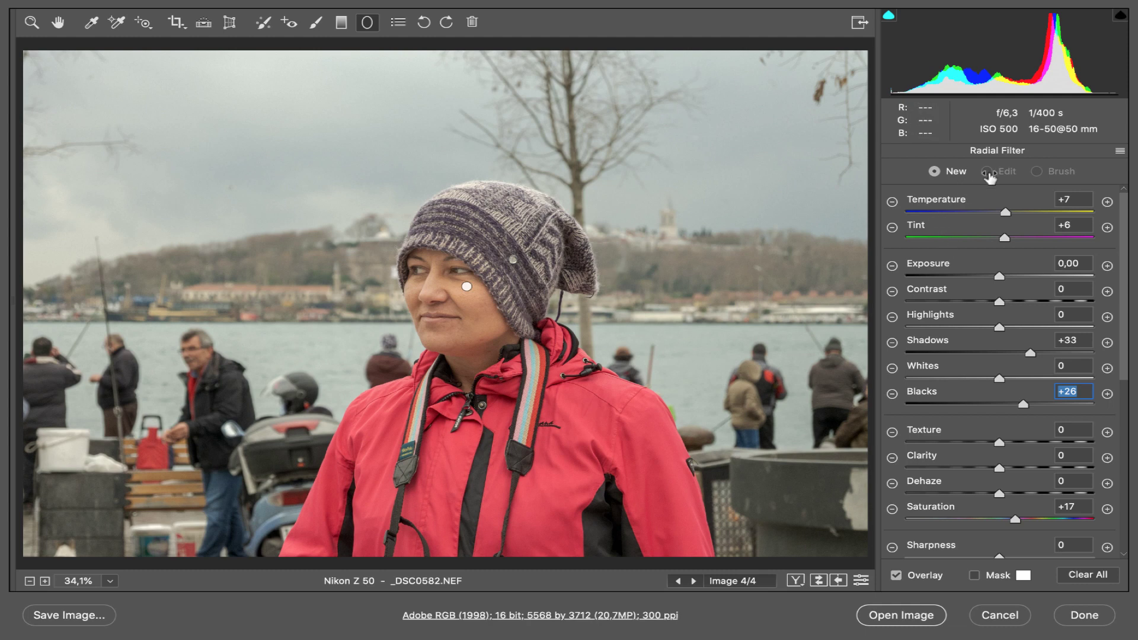
{"action": "scroll", "coordinate": [997, 309], "scroll_direction": "down", "scroll_amount": 5}
{"action": "scroll", "coordinate": [997, 311], "scroll_direction": "down", "scroll_amount": 1}
{"action": "scroll", "coordinate": [997, 311], "scroll_direction": "up", "scroll_amount": 5}
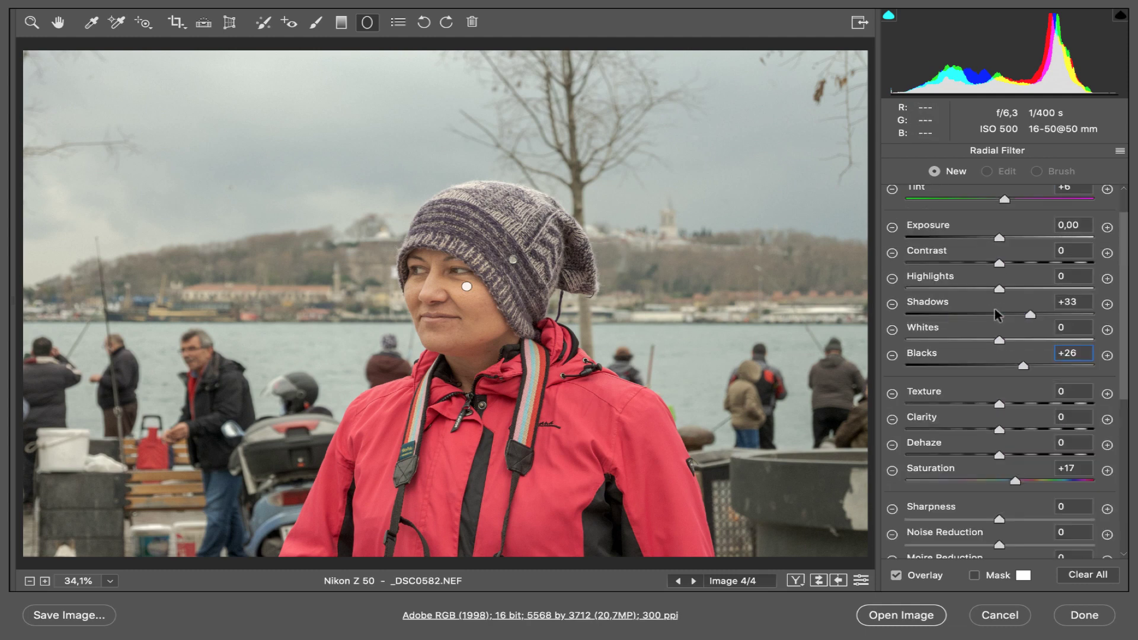
{"action": "scroll", "coordinate": [995, 309], "scroll_direction": "up", "scroll_amount": 1}
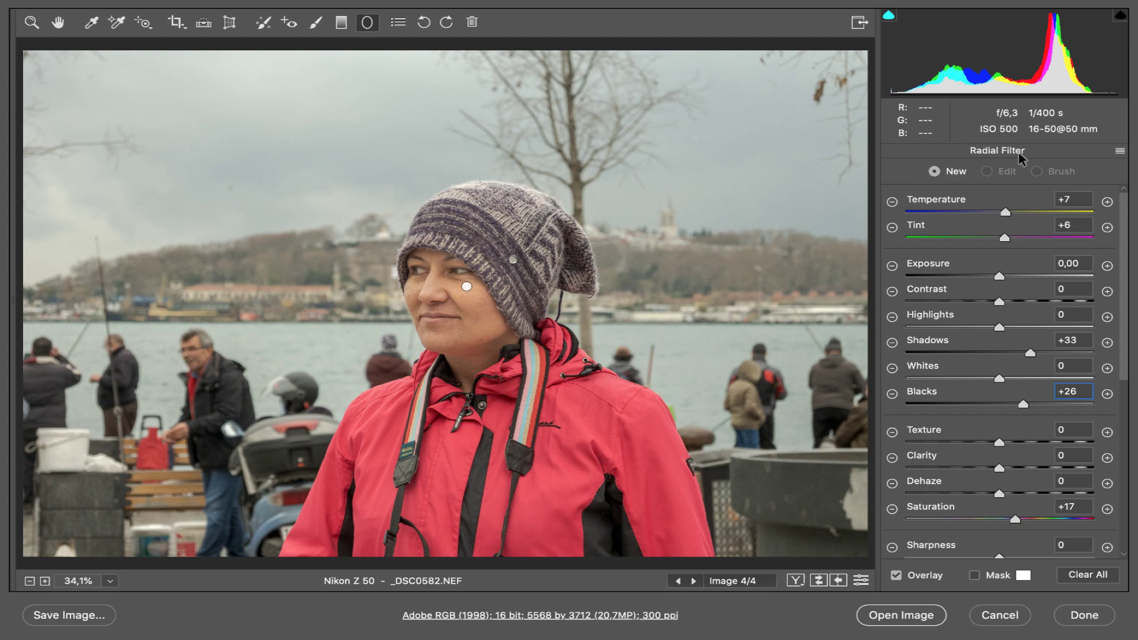
{"action": "left_click", "coordinate": [1119, 153]}
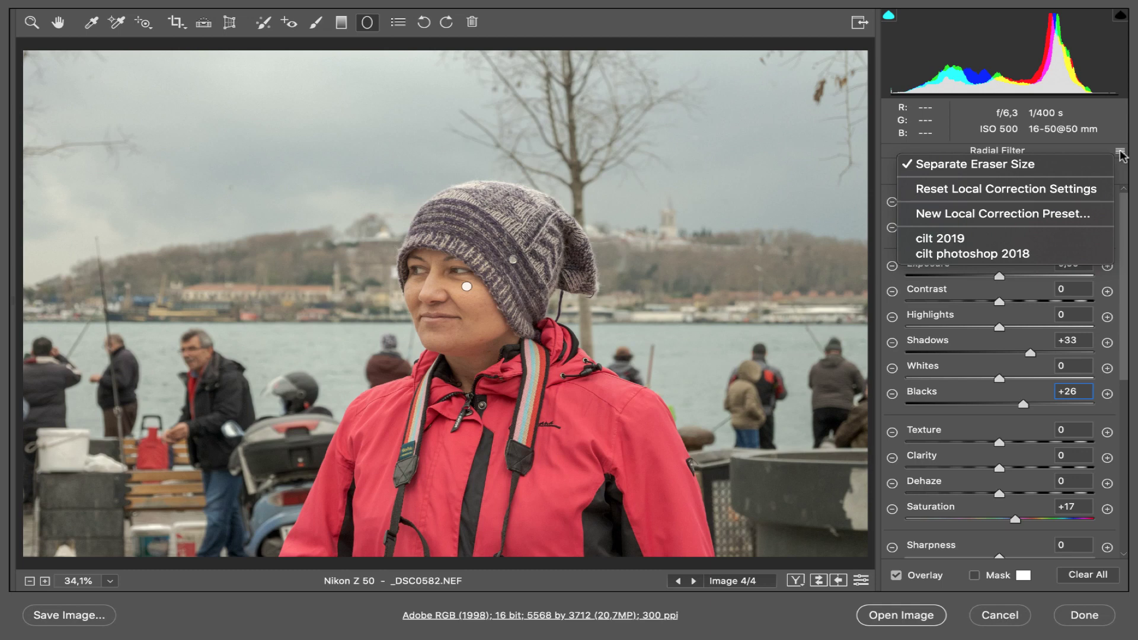
{"action": "left_click", "coordinate": [1025, 190]}
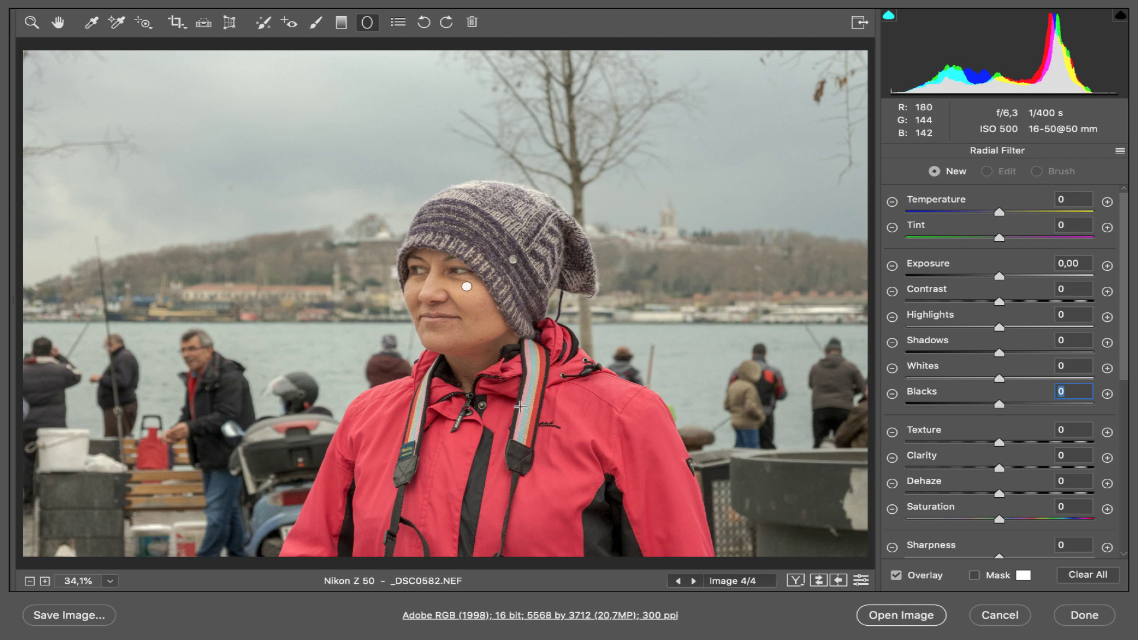
Draw a radial filter oval, shift it over the woman, and narrow it around her head and jacket.
{"action": "mouse_move", "coordinate": [465, 360]}
{"action": "left_mouse_down"}
{"action": "mouse_move", "coordinate": [584, 468]}
{"action": "mouse_move", "coordinate": [640, 552]}
{"action": "left_mouse_up"}
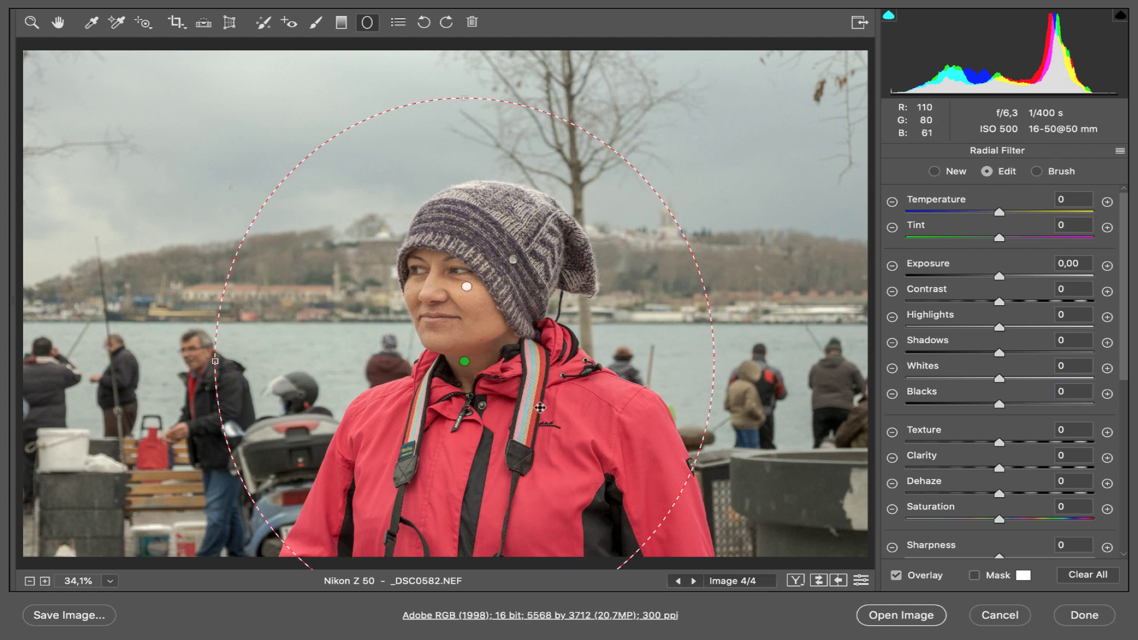
{"action": "mouse_move", "coordinate": [548, 367]}
{"action": "left_mouse_down"}
{"action": "mouse_move", "coordinate": [572, 400]}
{"action": "mouse_move", "coordinate": [561, 419]}
{"action": "mouse_move", "coordinate": [709, 420]}
{"action": "mouse_move", "coordinate": [558, 415]}
{"action": "mouse_move", "coordinate": [562, 430]}
{"action": "left_mouse_up"}
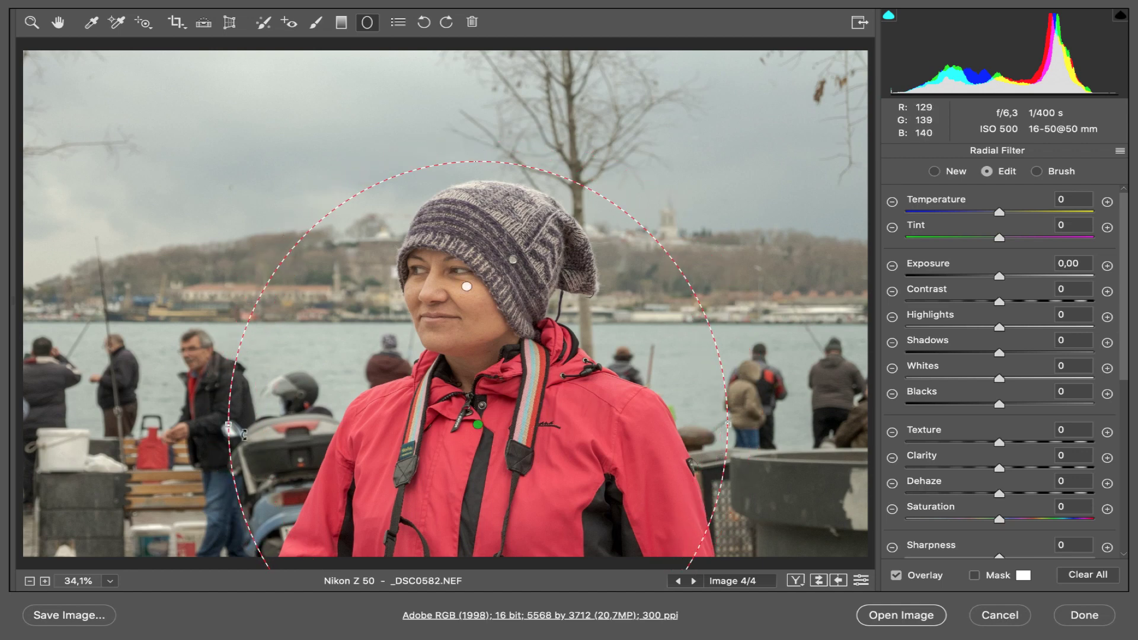
{"action": "left_click_drag", "start_coordinate": [224, 425], "coordinate": [291, 417]}
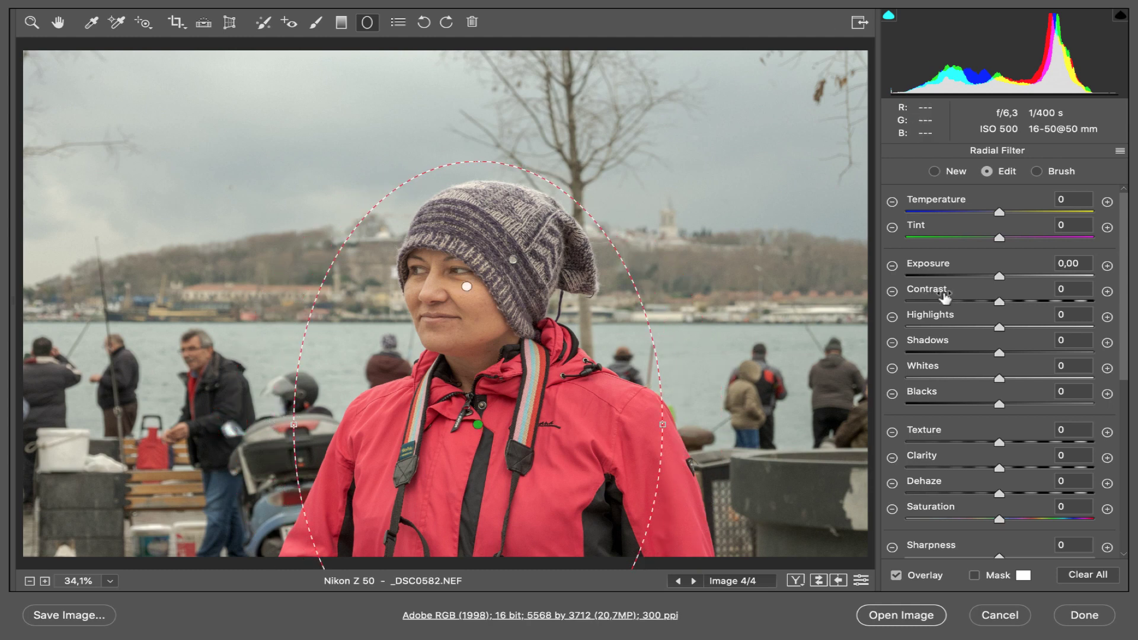
{"action": "scroll", "coordinate": [943, 296], "scroll_direction": "down", "scroll_amount": 5}
Set the filter to affect Outside, with Exposure -0,55 and Temperature -19.
{"action": "left_click", "coordinate": [979, 383]}
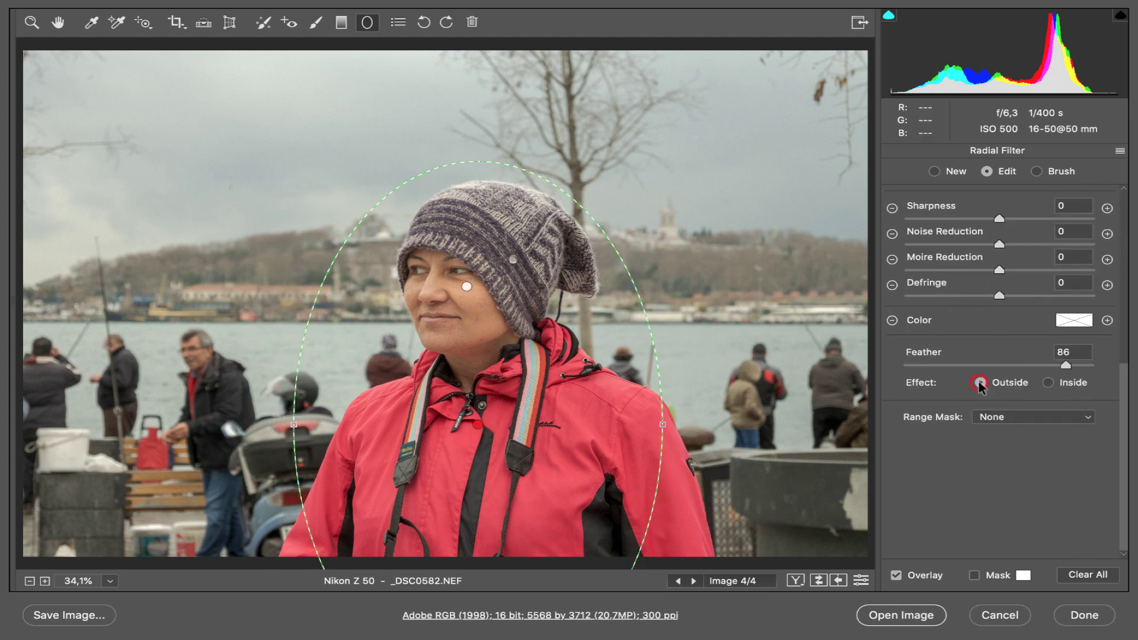
{"action": "scroll", "coordinate": [979, 384], "scroll_direction": "up", "scroll_amount": 5}
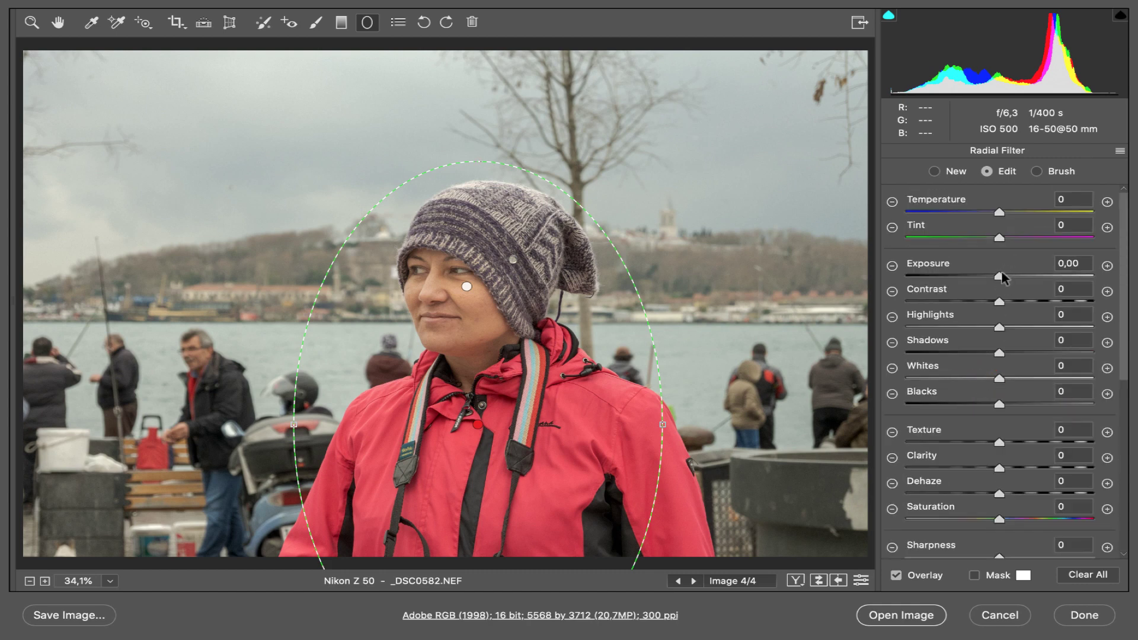
{"action": "left_click_drag", "start_coordinate": [1000, 278], "coordinate": [989, 278]}
{"action": "left_click_drag", "start_coordinate": [987, 277], "coordinate": [986, 276]}
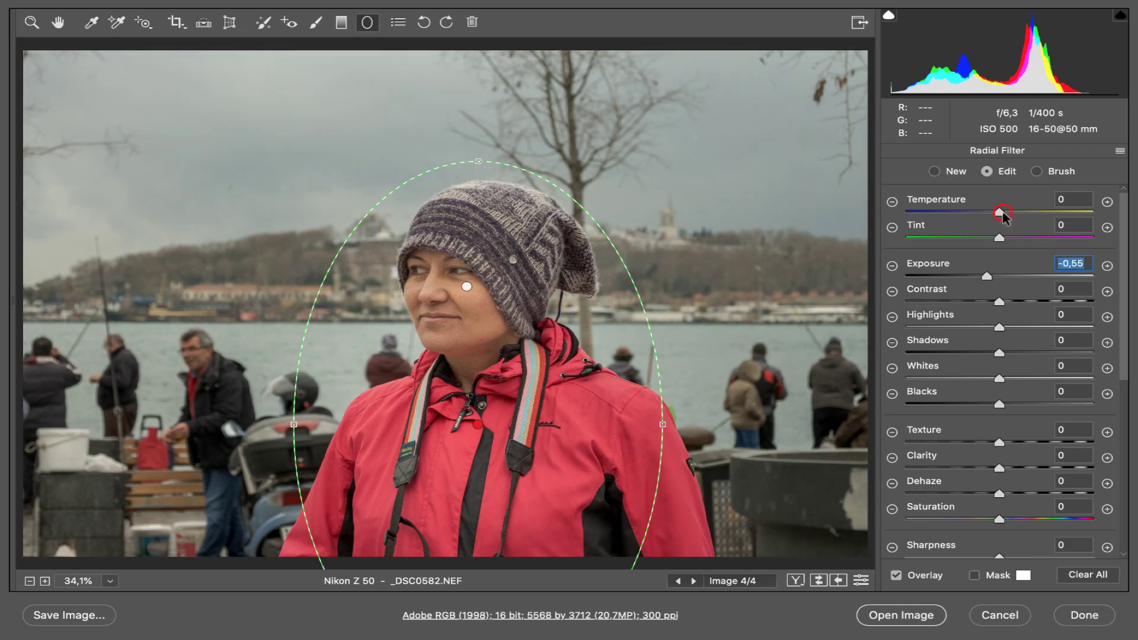
{"action": "mouse_move", "coordinate": [1002, 213]}
{"action": "left_mouse_down"}
{"action": "mouse_move", "coordinate": [1026, 214]}
{"action": "mouse_move", "coordinate": [985, 216]}
{"action": "left_mouse_up"}
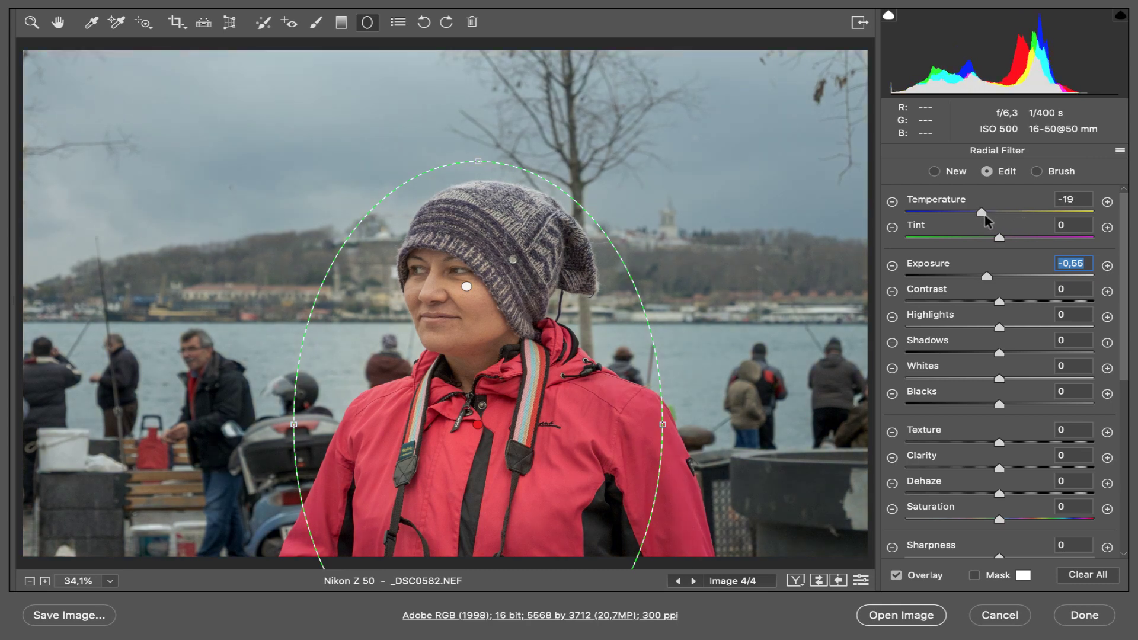
{"action": "left_click", "coordinate": [984, 215]}
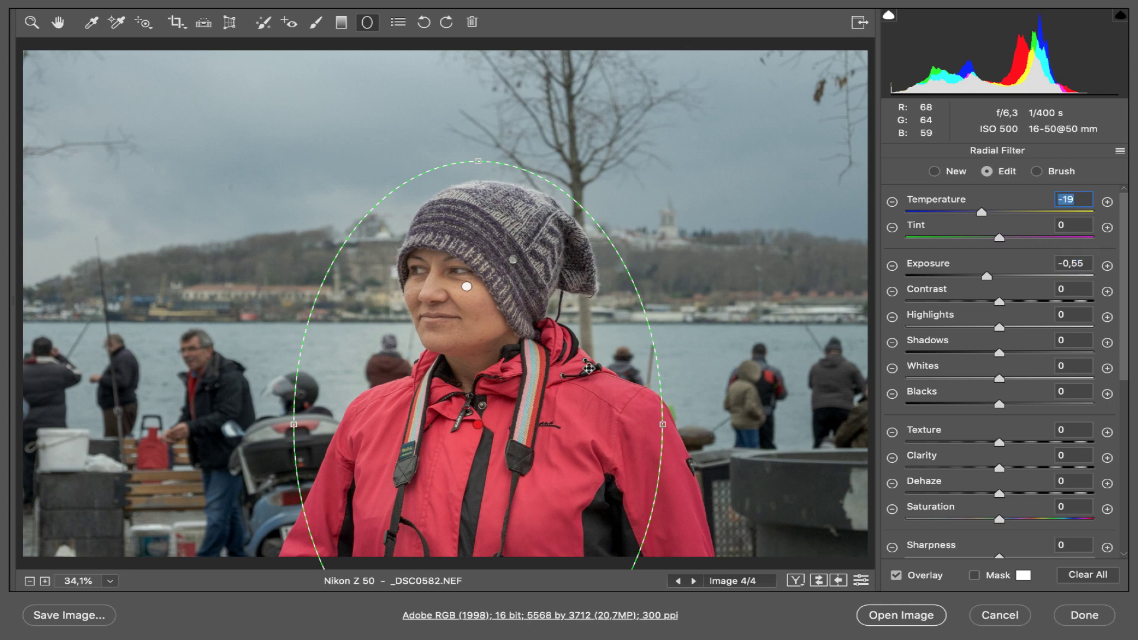
Narrow the oval slightly, set Saturation -25 and reduce Feather to 62.
{"action": "left_click_drag", "start_coordinate": [665, 426], "coordinate": [662, 425]}
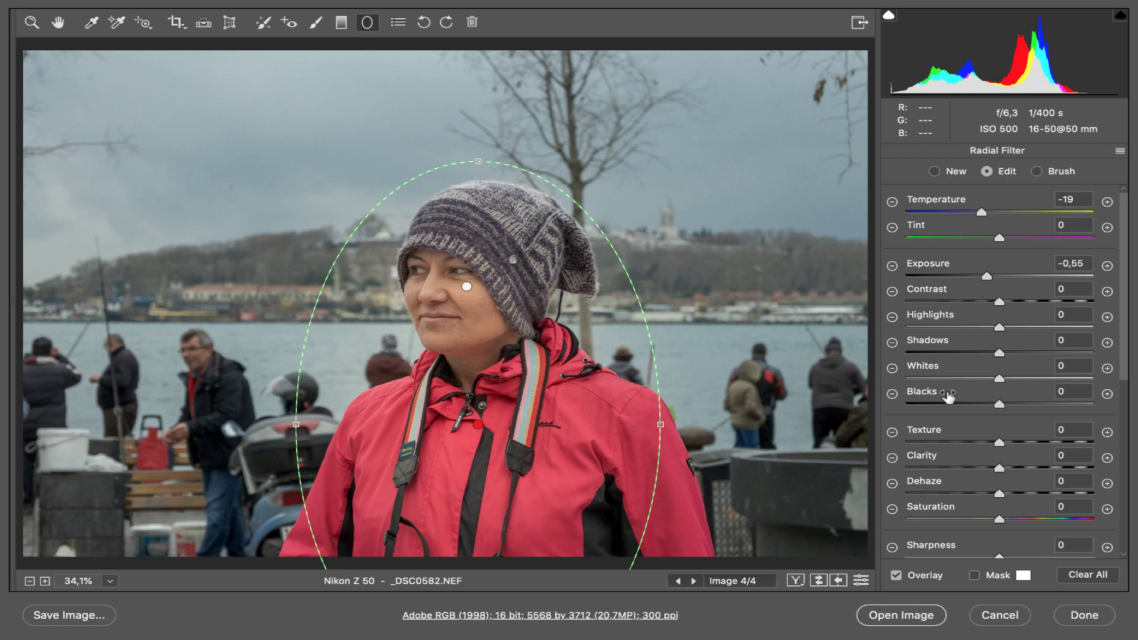
{"action": "scroll", "coordinate": [947, 397], "scroll_direction": "down", "scroll_amount": 2}
{"action": "left_click_drag", "start_coordinate": [984, 467], "coordinate": [976, 469]}
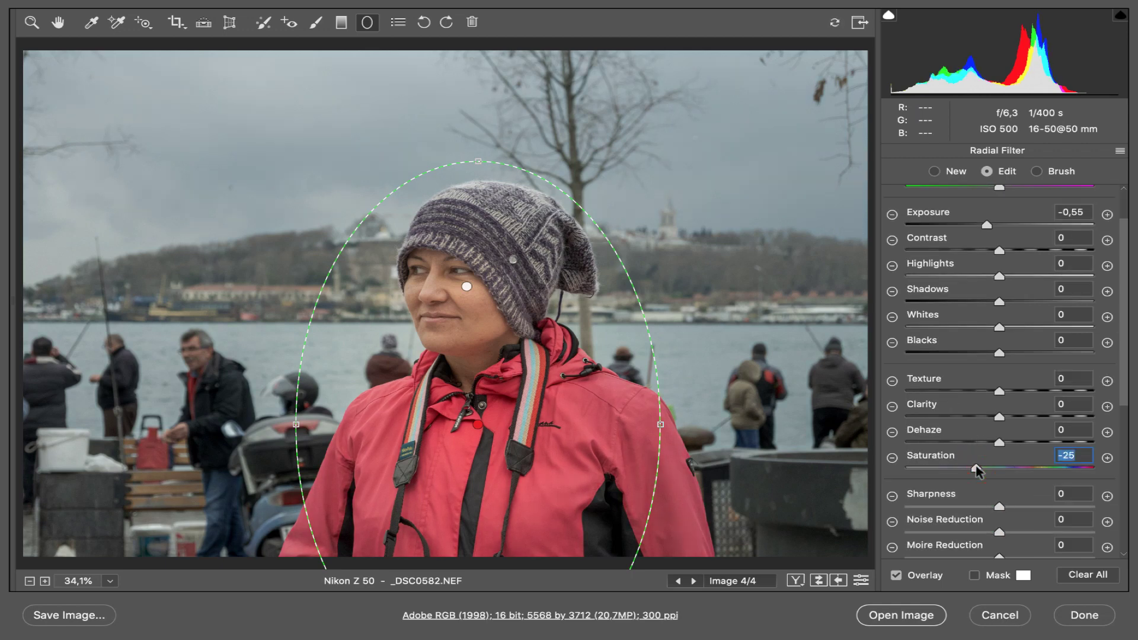
{"action": "scroll", "coordinate": [975, 469], "scroll_direction": "down", "scroll_amount": 10}
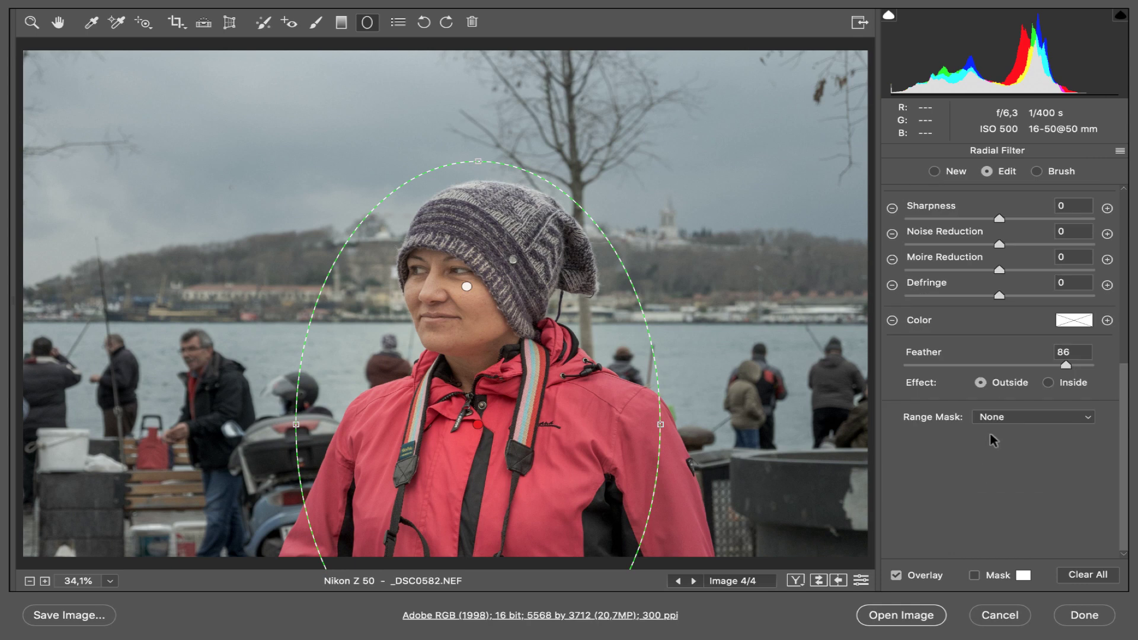
{"action": "left_click", "coordinate": [1023, 365]}
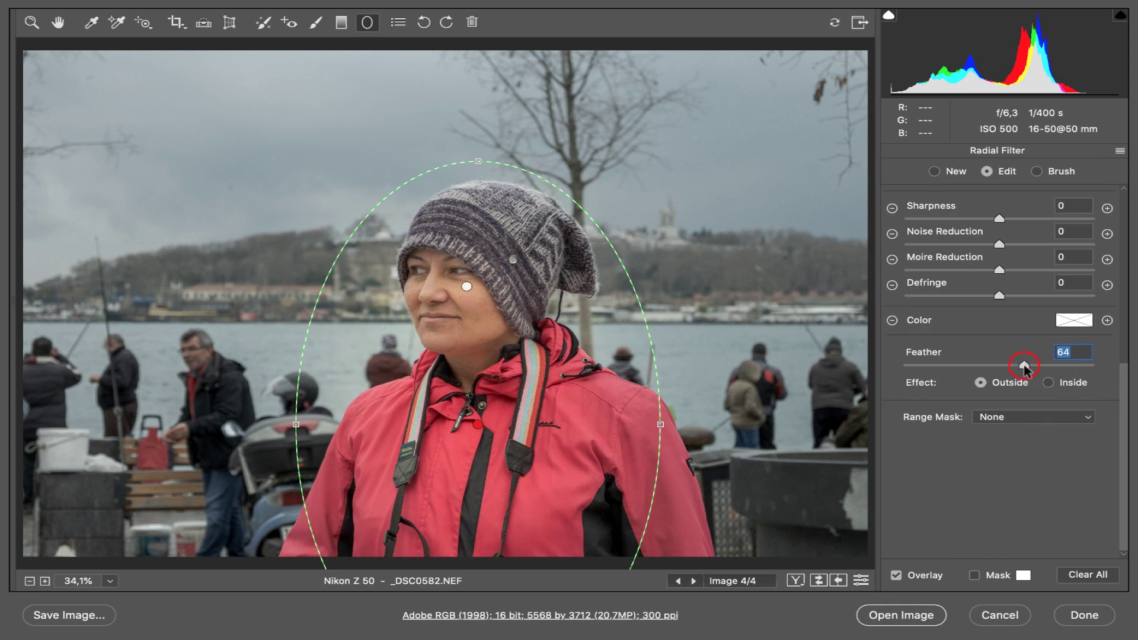
{"action": "left_click_drag", "start_coordinate": [1024, 367], "coordinate": [1014, 371]}
{"action": "scroll", "coordinate": [946, 323], "scroll_direction": "up", "scroll_amount": 5}
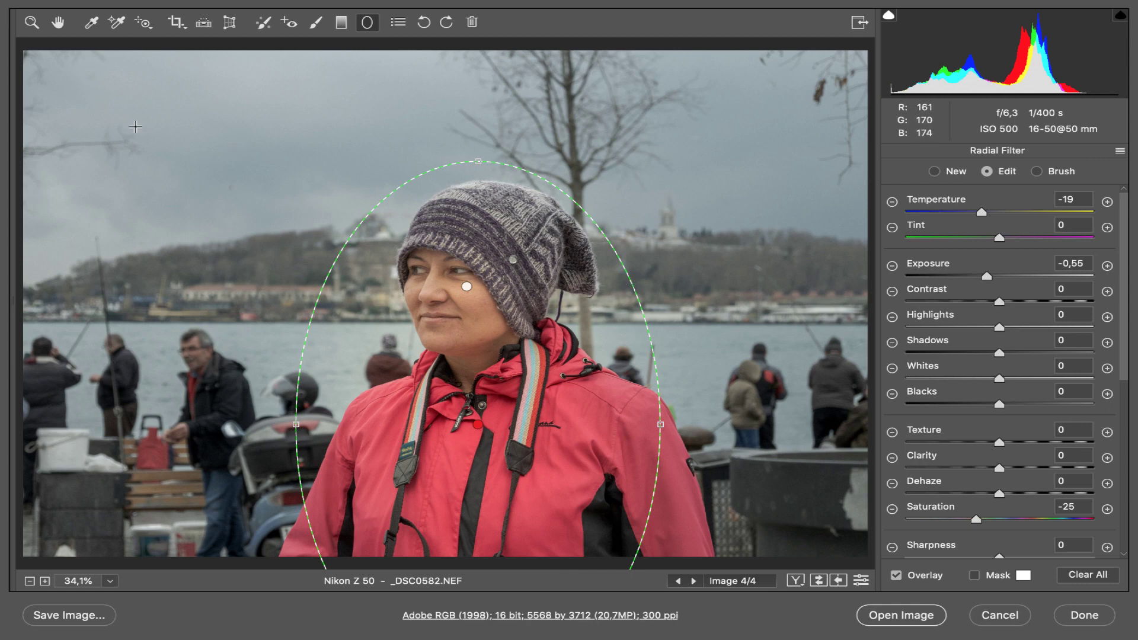
Leave the radial filter and cycle through the Before/After layouts back to the single view.
{"action": "left_click", "coordinate": [28, 27]}
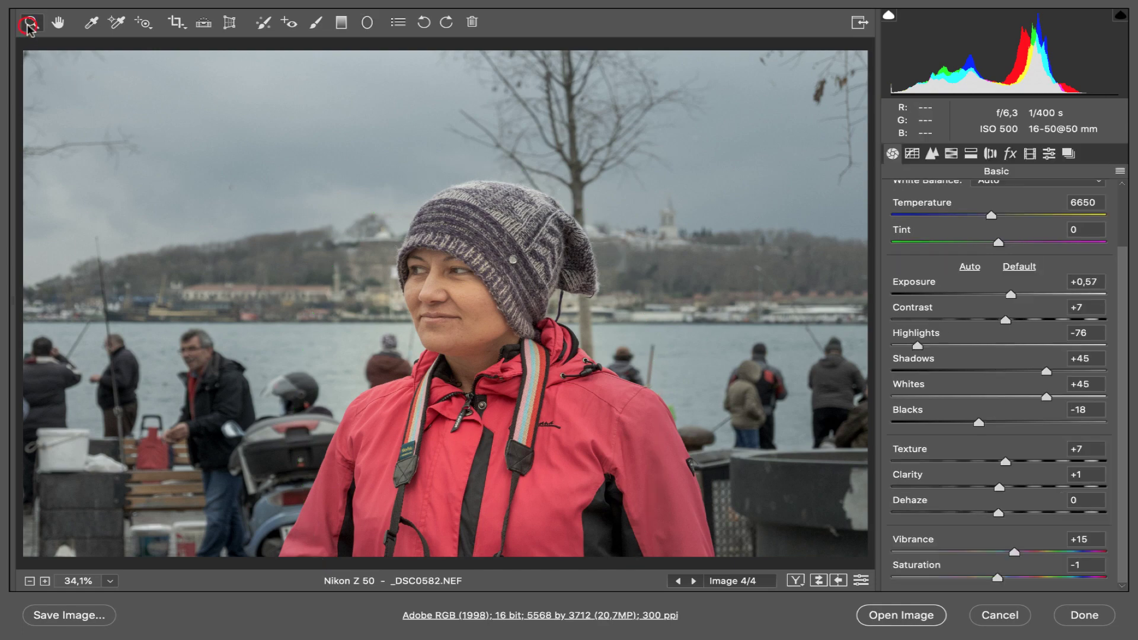
{"action": "left_click", "coordinate": [106, 98], "text": "alt"}
{"action": "key", "text": "q"}
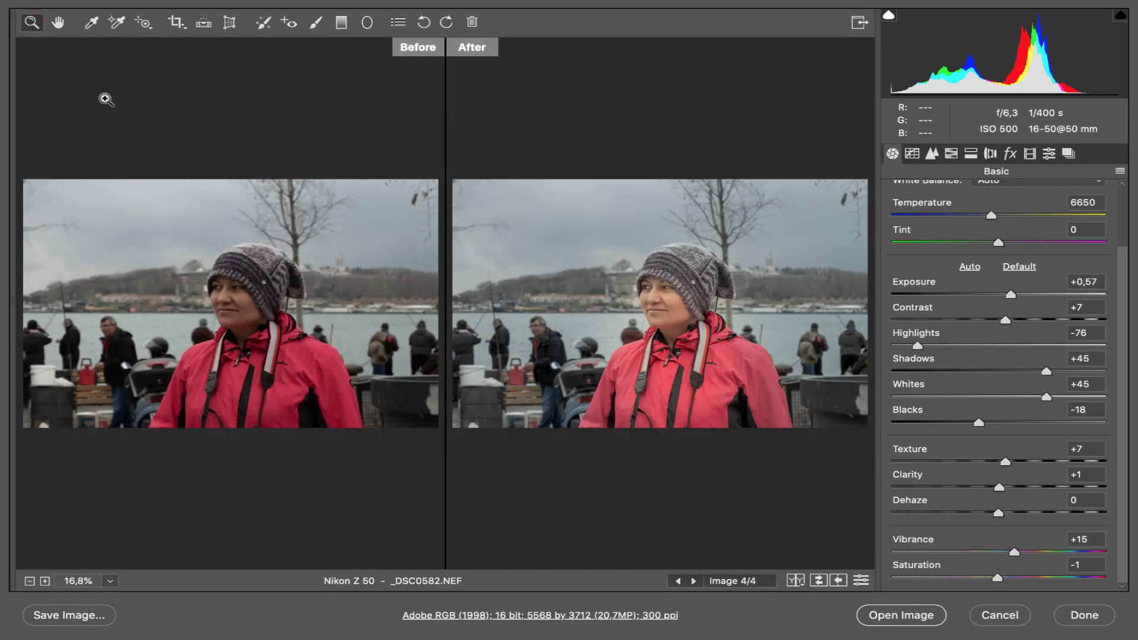
{"action": "key", "text": "q"}
{"action": "key", "text": "q"}
{"action": "key", "text": "q"}
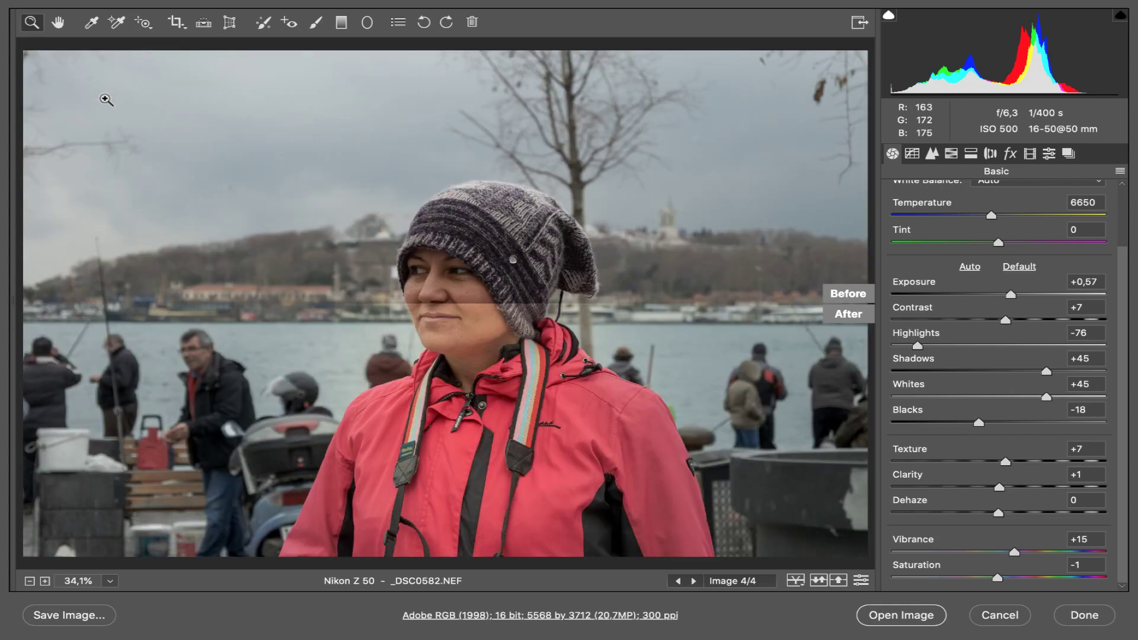
{"action": "key", "text": "q"}
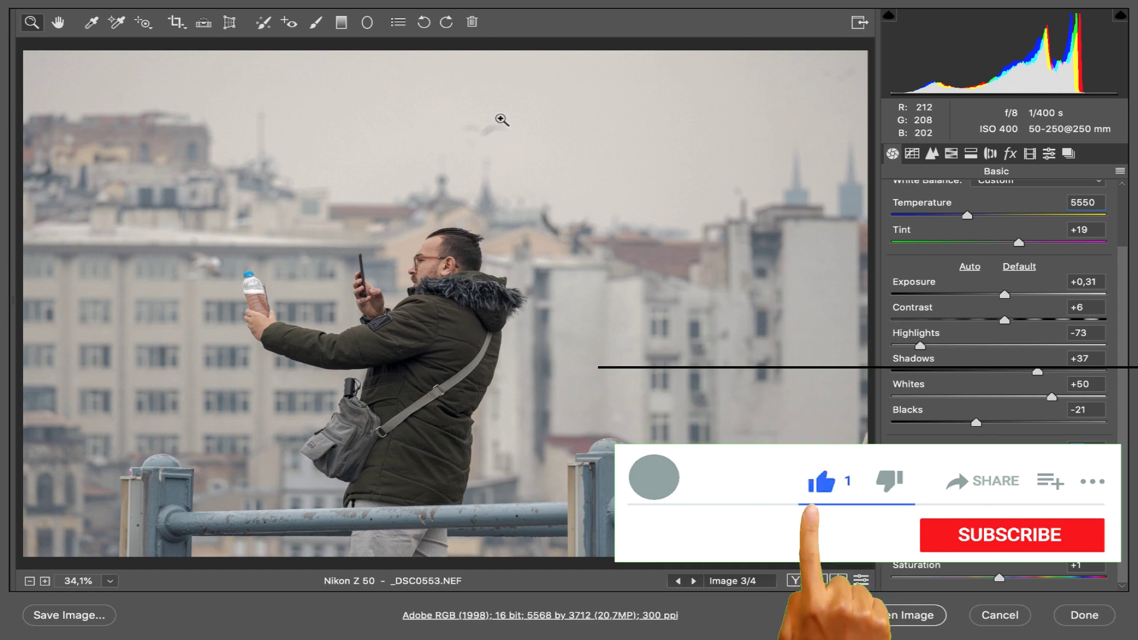
On the man's photo, draw an oval radial filter around him and reset its adjustments.
{"action": "left_click", "coordinate": [367, 24]}
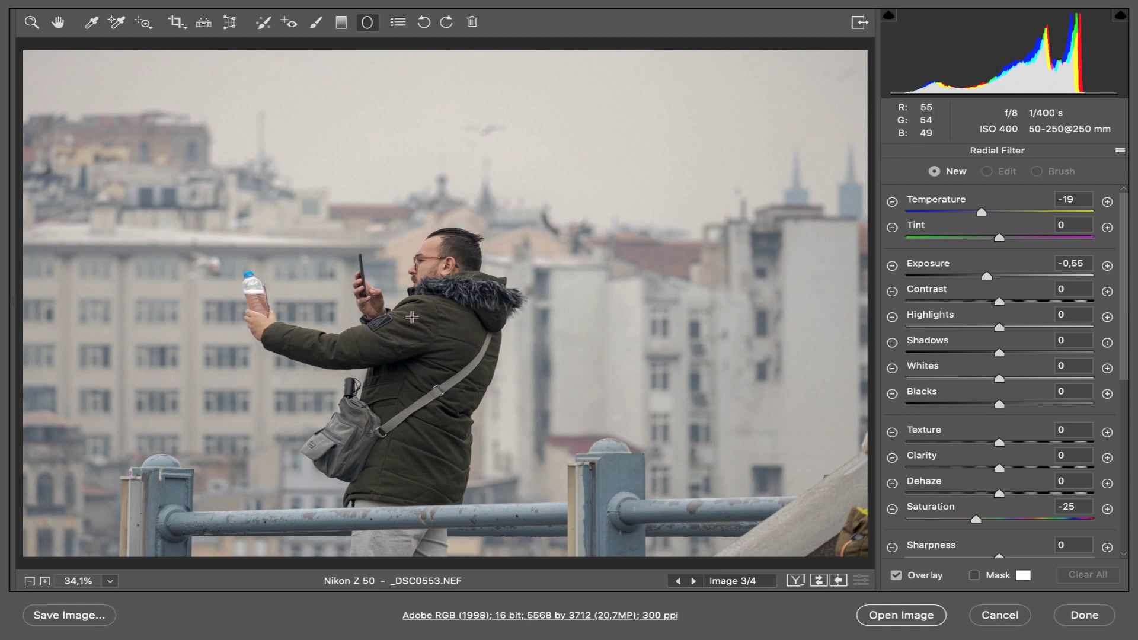
{"action": "left_click_drag", "start_coordinate": [405, 347], "coordinate": [538, 495]}
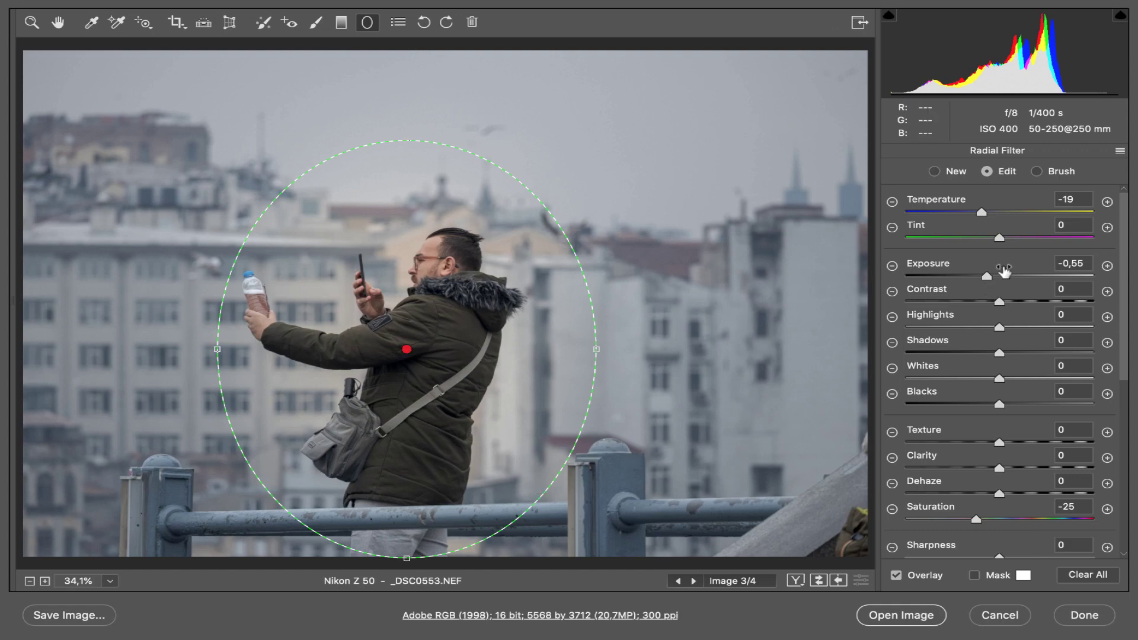
{"action": "scroll", "coordinate": [1035, 424], "scroll_direction": "down", "scroll_amount": 2}
{"action": "scroll", "coordinate": [1036, 425], "scroll_direction": "down", "scroll_amount": 8}
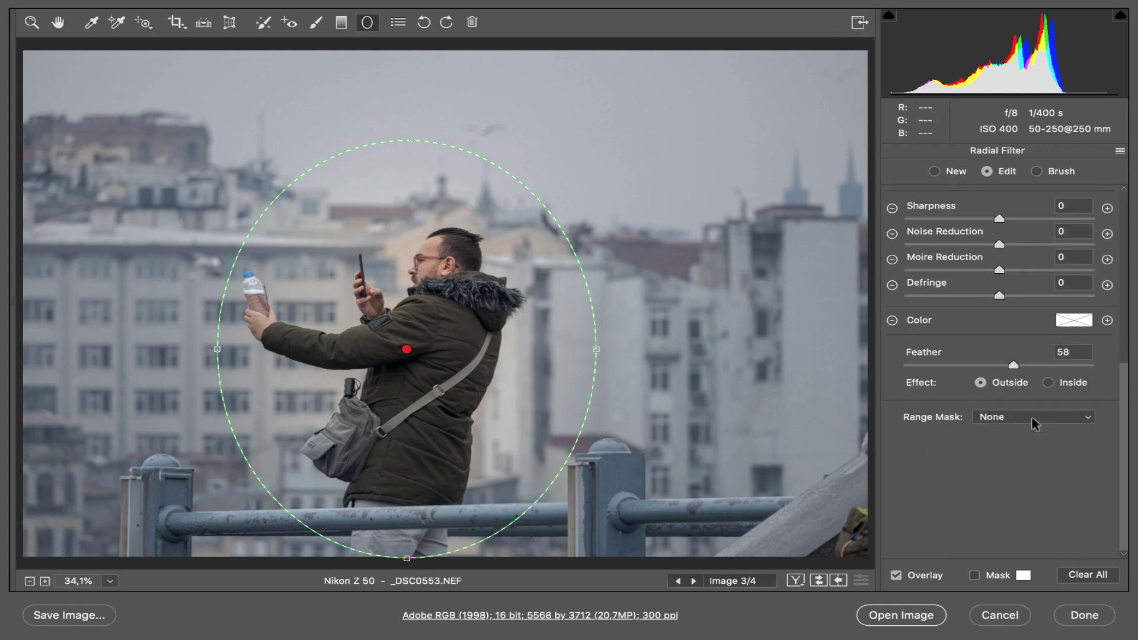
{"action": "scroll", "coordinate": [1034, 424], "scroll_direction": "up", "scroll_amount": 10}
{"action": "scroll", "coordinate": [1032, 419], "scroll_direction": "down", "scroll_amount": 1}
{"action": "scroll", "coordinate": [1032, 418], "scroll_direction": "down", "scroll_amount": 8}
{"action": "scroll", "coordinate": [1032, 418], "scroll_direction": "up", "scroll_amount": 10}
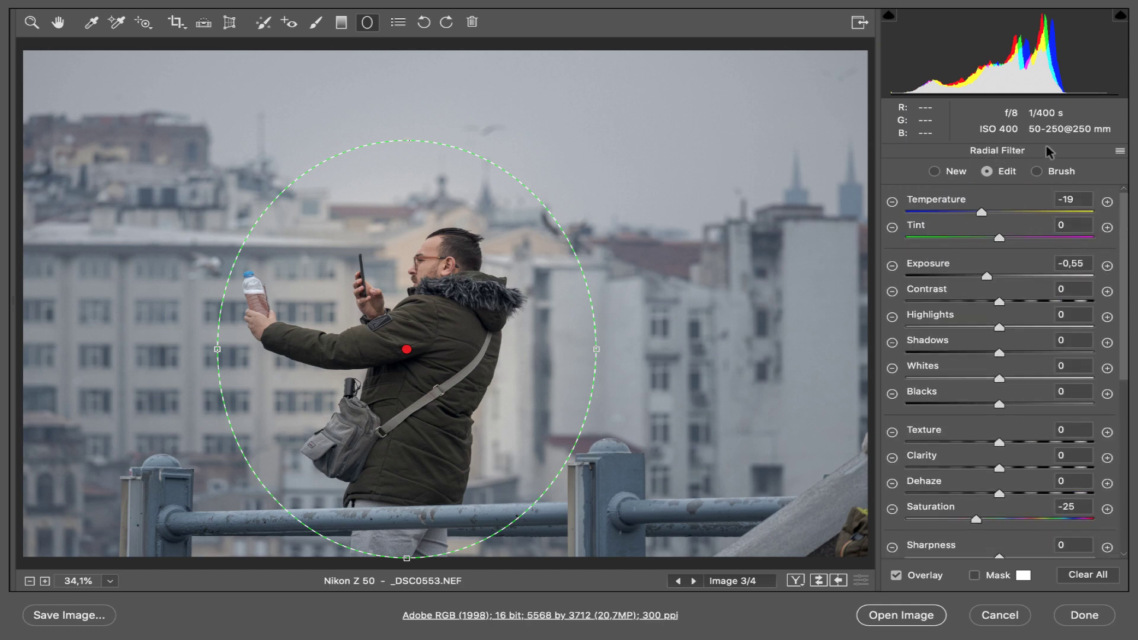
{"action": "left_click", "coordinate": [1120, 150]}
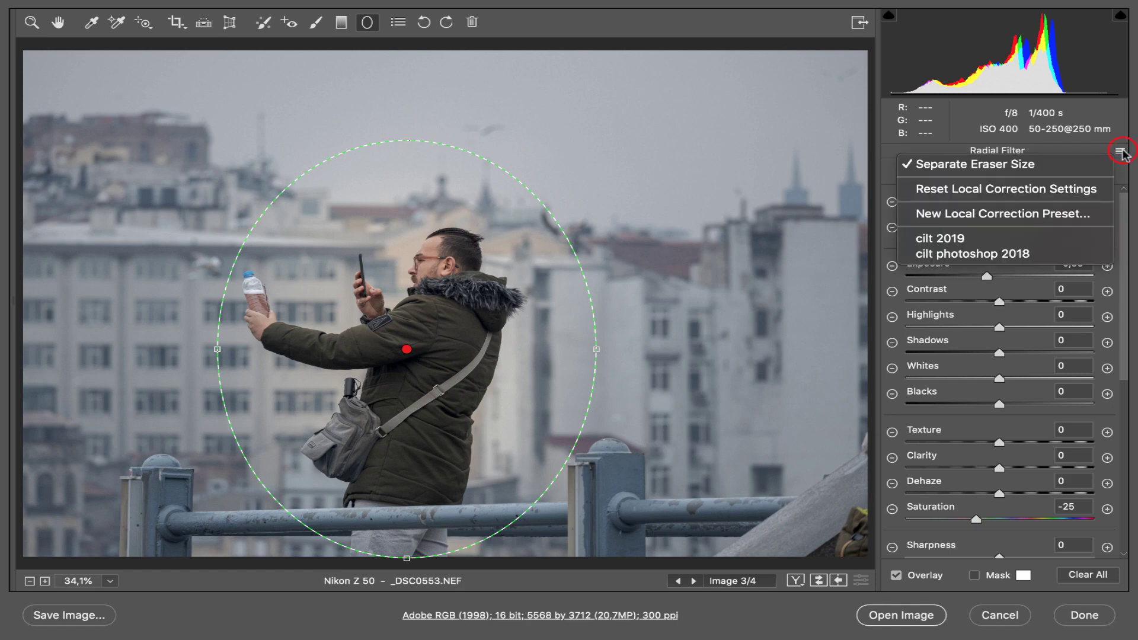
{"action": "left_click", "coordinate": [1054, 188]}
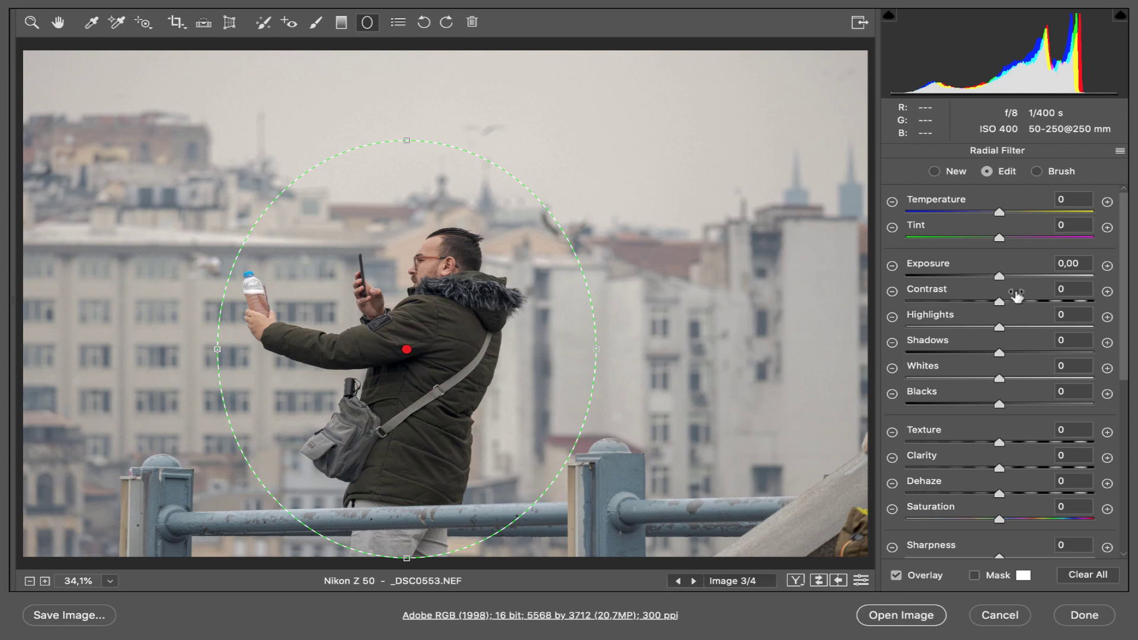
Set the outside filter to Exposure -0,74, Texture -22, Saturation -19 and Temperature +16.
{"action": "left_click", "coordinate": [991, 263]}
{"action": "left_click_drag", "start_coordinate": [991, 263], "coordinate": [979, 263]}
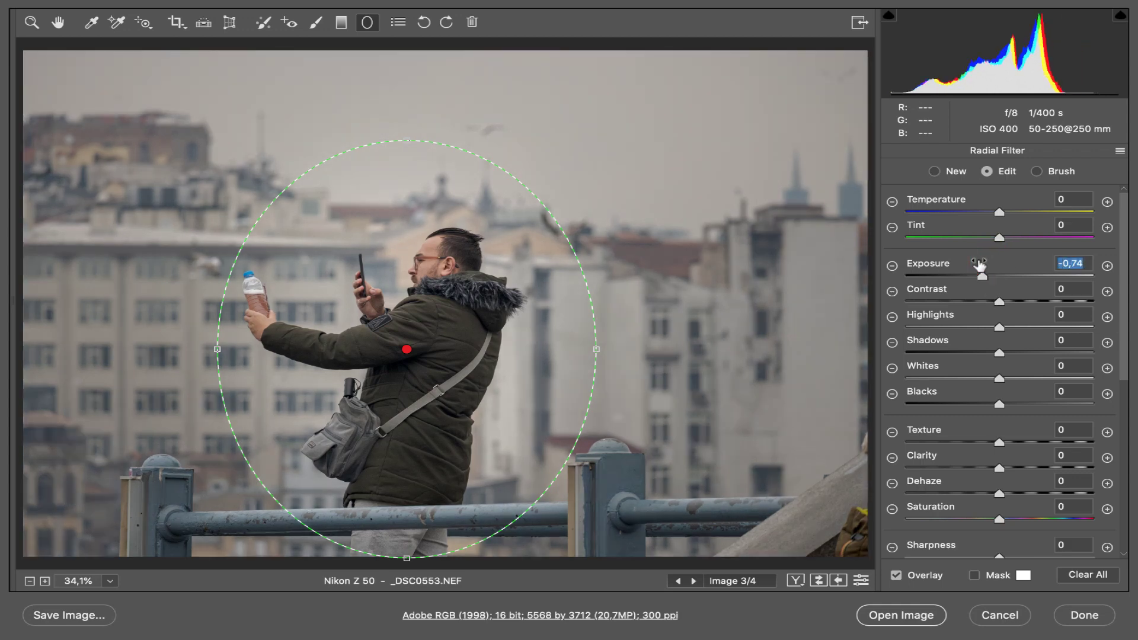
{"action": "left_click", "coordinate": [986, 432]}
{"action": "left_click_drag", "start_coordinate": [986, 432], "coordinate": [967, 434]}
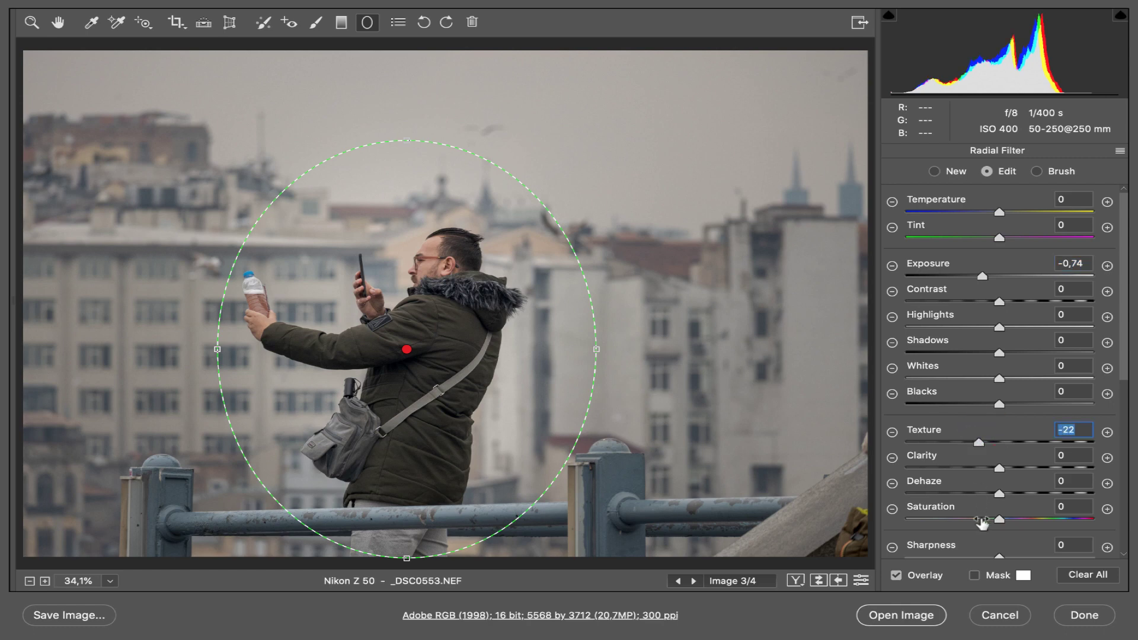
{"action": "left_click_drag", "start_coordinate": [986, 510], "coordinate": [968, 514]}
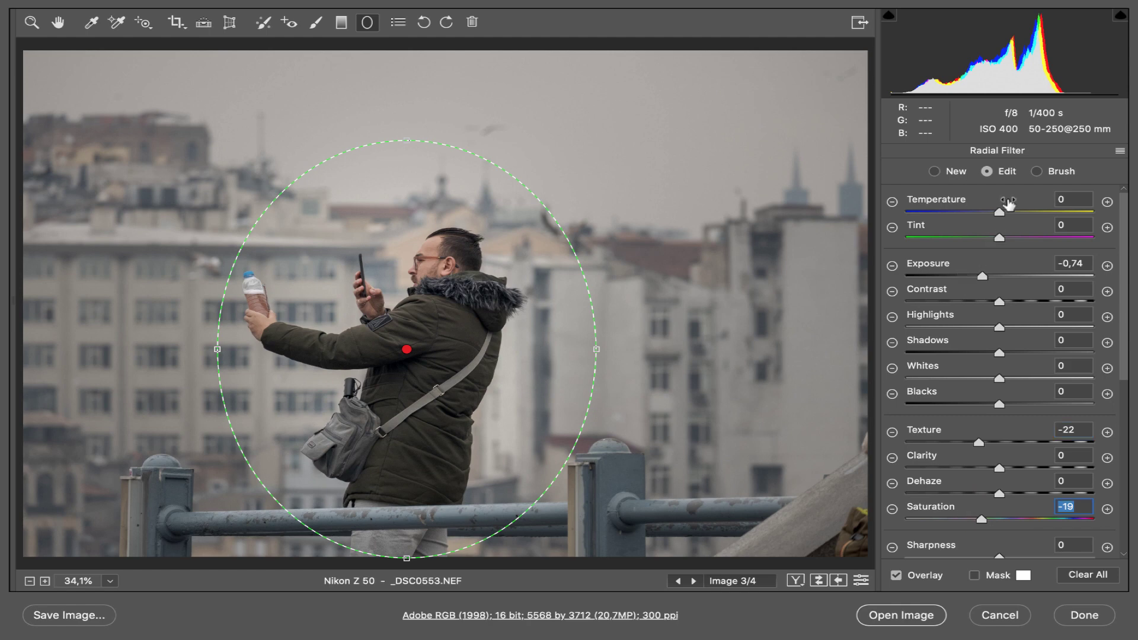
{"action": "mouse_move", "coordinate": [1009, 201]}
{"action": "left_mouse_down"}
{"action": "mouse_move", "coordinate": [1032, 198]}
{"action": "mouse_move", "coordinate": [1023, 199]}
{"action": "left_mouse_up"}
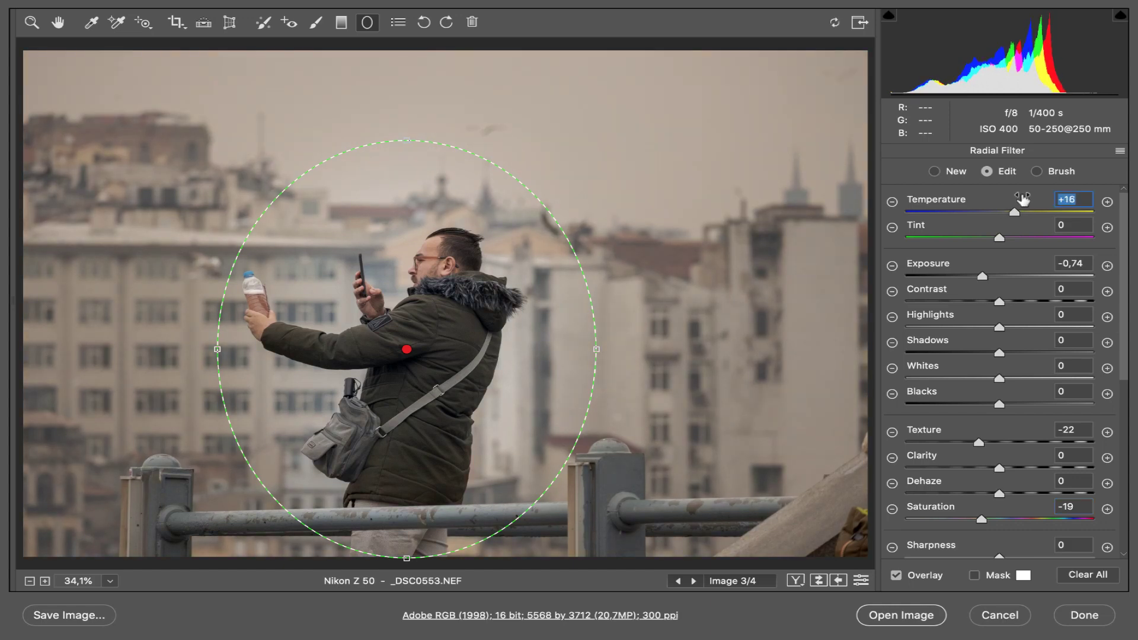
Raise the filter's Feather to 94.
{"action": "scroll", "coordinate": [1024, 320], "scroll_direction": "down", "scroll_amount": 2}
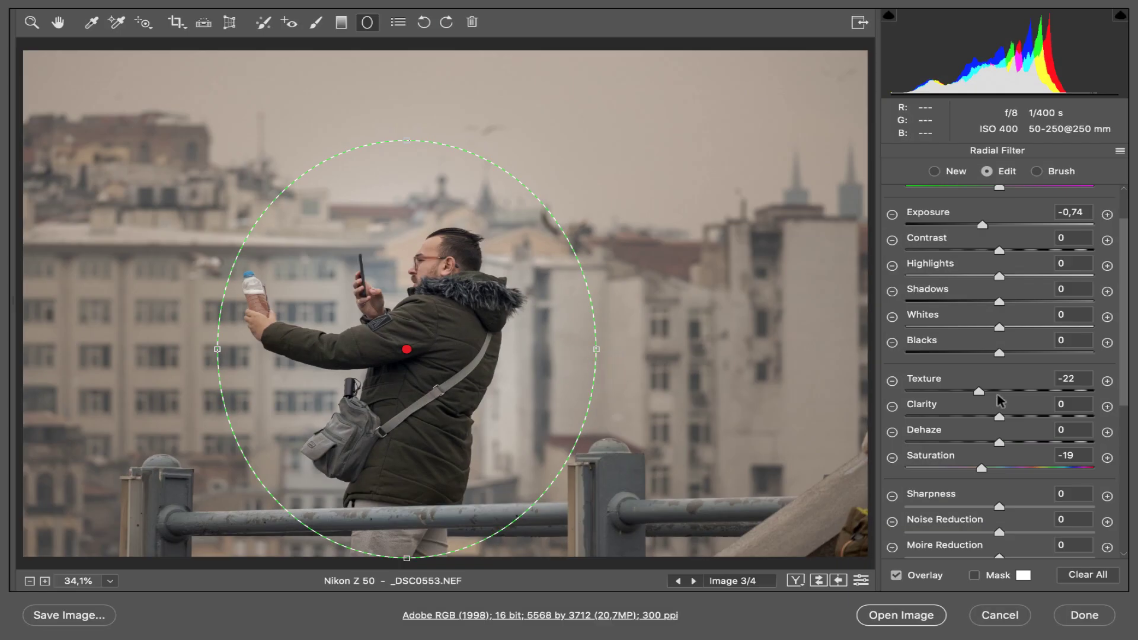
{"action": "scroll", "coordinate": [1001, 400], "scroll_direction": "down", "scroll_amount": 5}
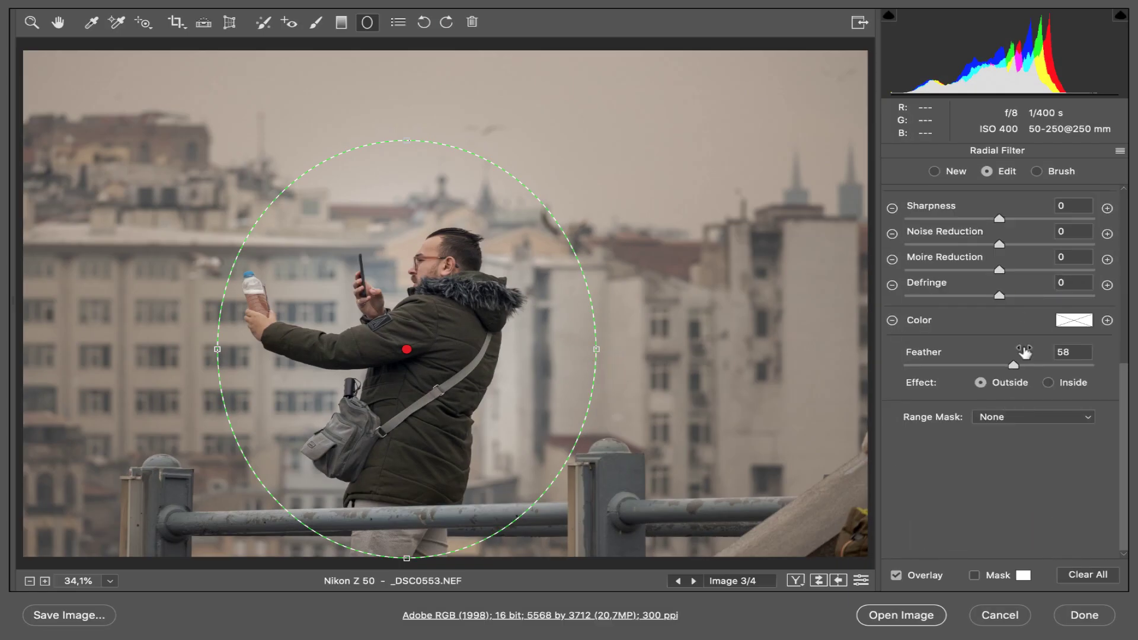
{"action": "left_click_drag", "start_coordinate": [1024, 354], "coordinate": [1058, 352]}
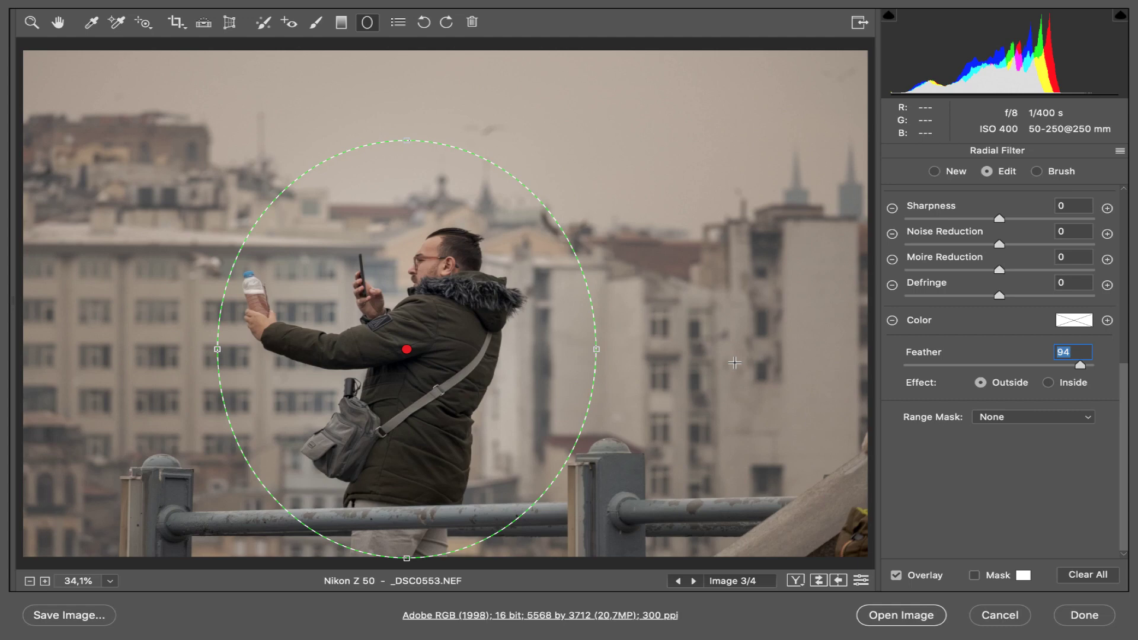
{"action": "scroll", "coordinate": [958, 199], "scroll_direction": "up", "scroll_amount": 5}
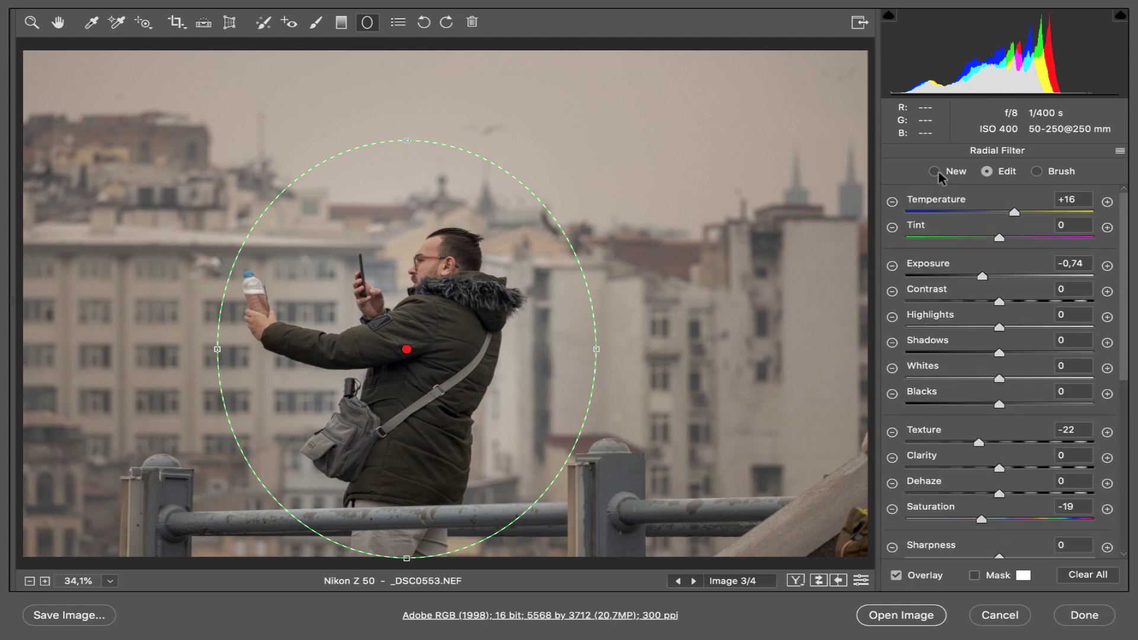
Add a reset Inside radial filter on the right railing post with Exposure +0,50 and Saturation +15.
{"action": "left_click", "coordinate": [934, 172]}
{"action": "left_click", "coordinate": [1120, 152]}
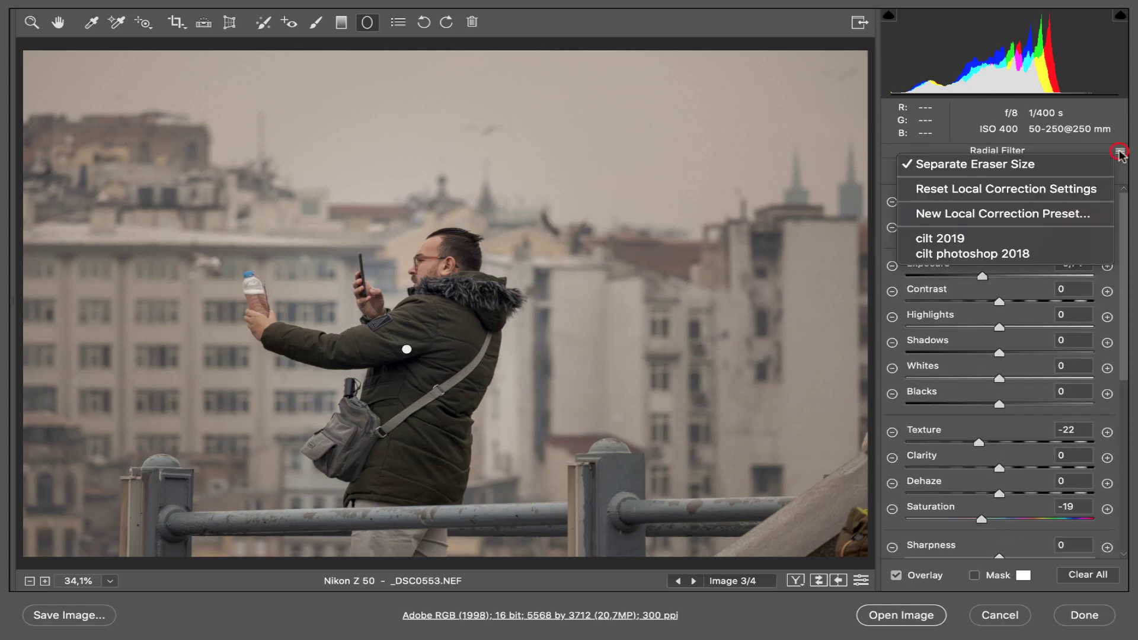
{"action": "left_click", "coordinate": [1012, 190]}
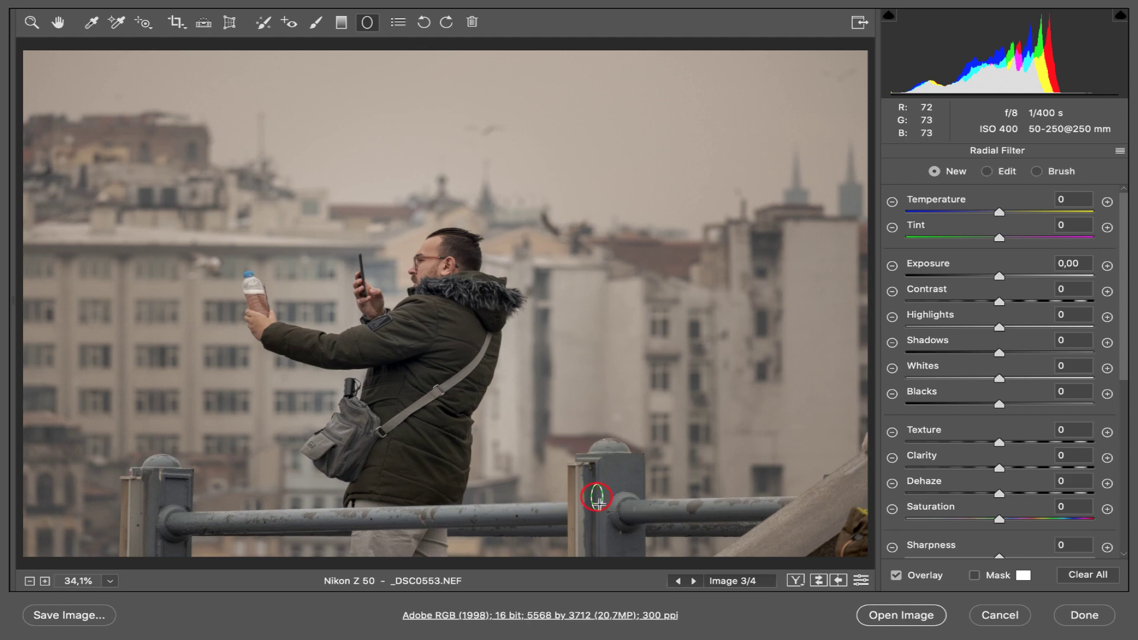
{"action": "left_click_drag", "start_coordinate": [596, 497], "coordinate": [638, 550]}
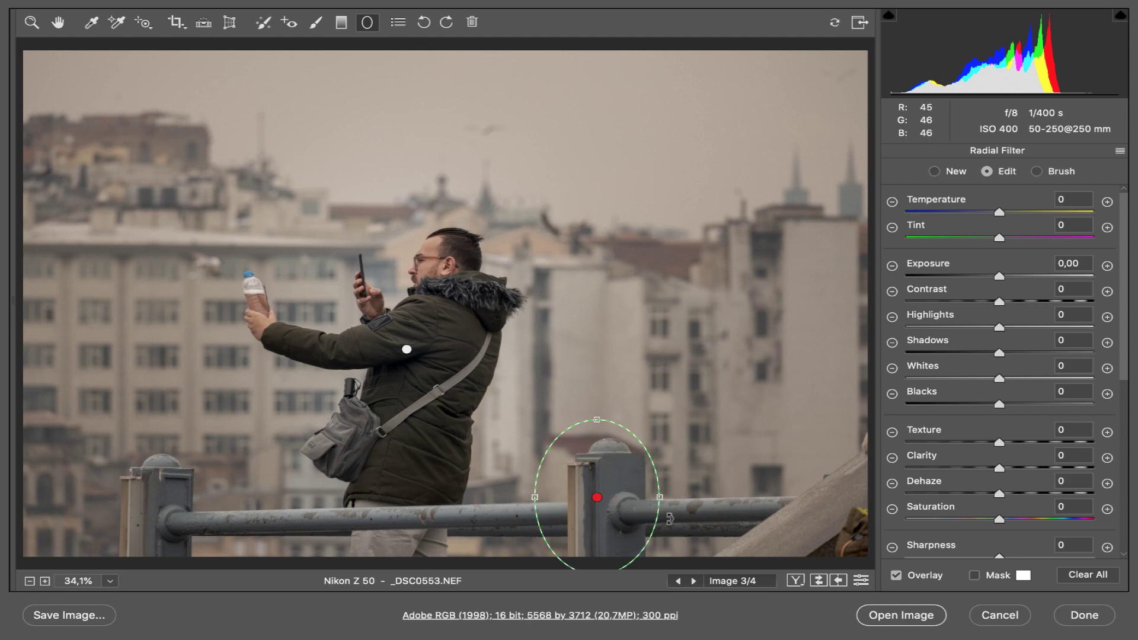
{"action": "scroll", "coordinate": [948, 400], "scroll_direction": "down", "scroll_amount": 5}
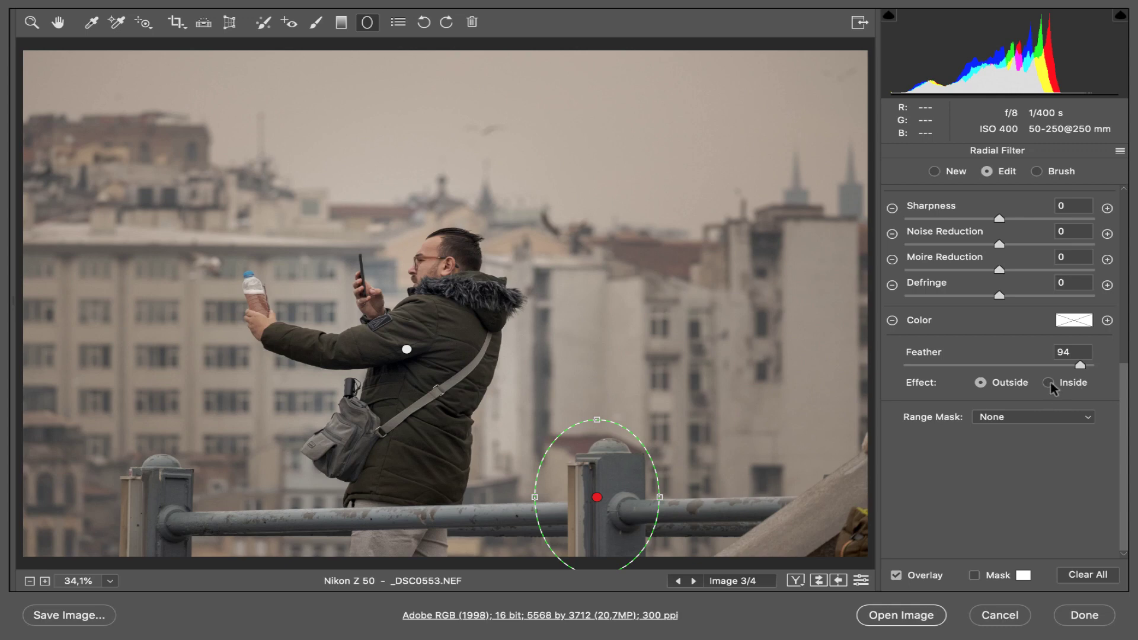
{"action": "left_click", "coordinate": [1048, 383]}
{"action": "scroll", "coordinate": [1052, 387], "scroll_direction": "up", "scroll_amount": 5}
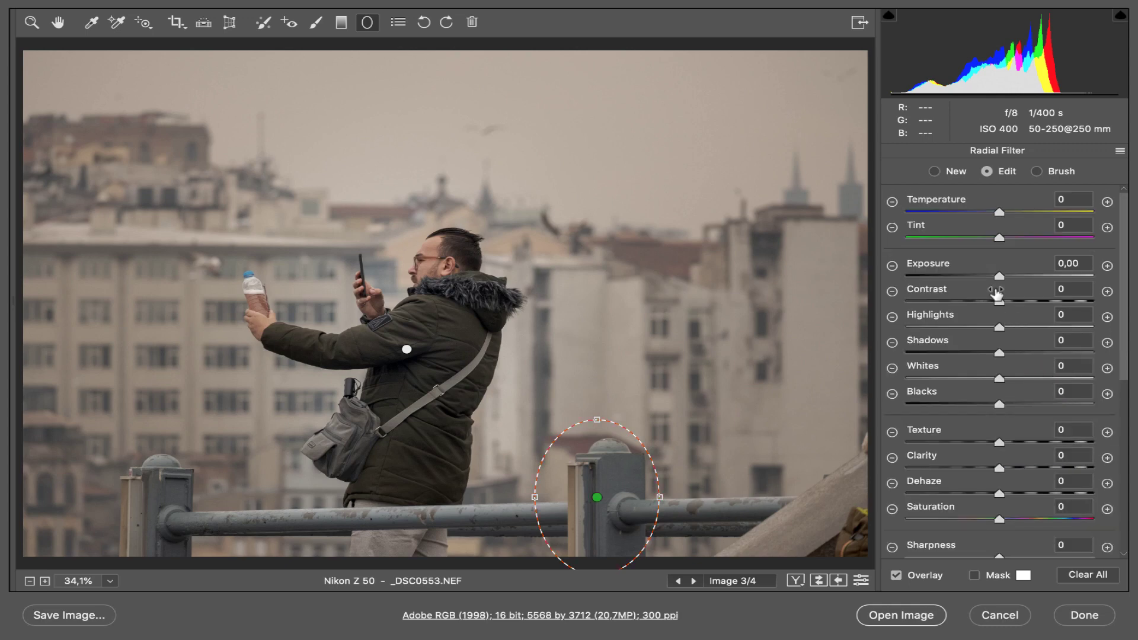
{"action": "left_click_drag", "start_coordinate": [1003, 276], "coordinate": [1015, 278]}
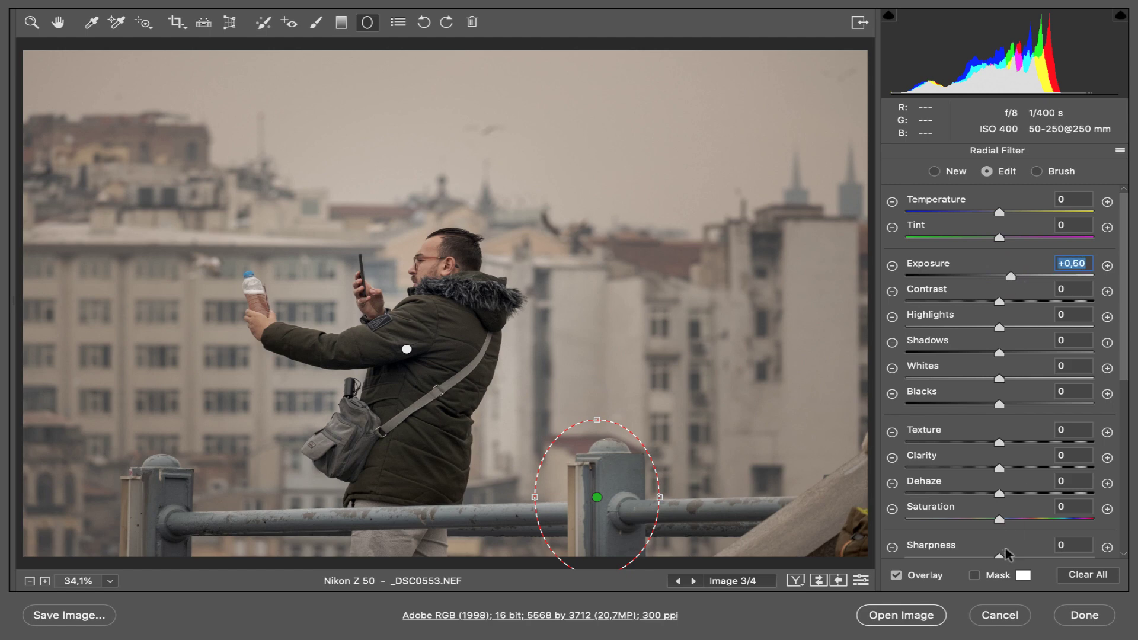
{"action": "left_click_drag", "start_coordinate": [1012, 516], "coordinate": [1031, 513]}
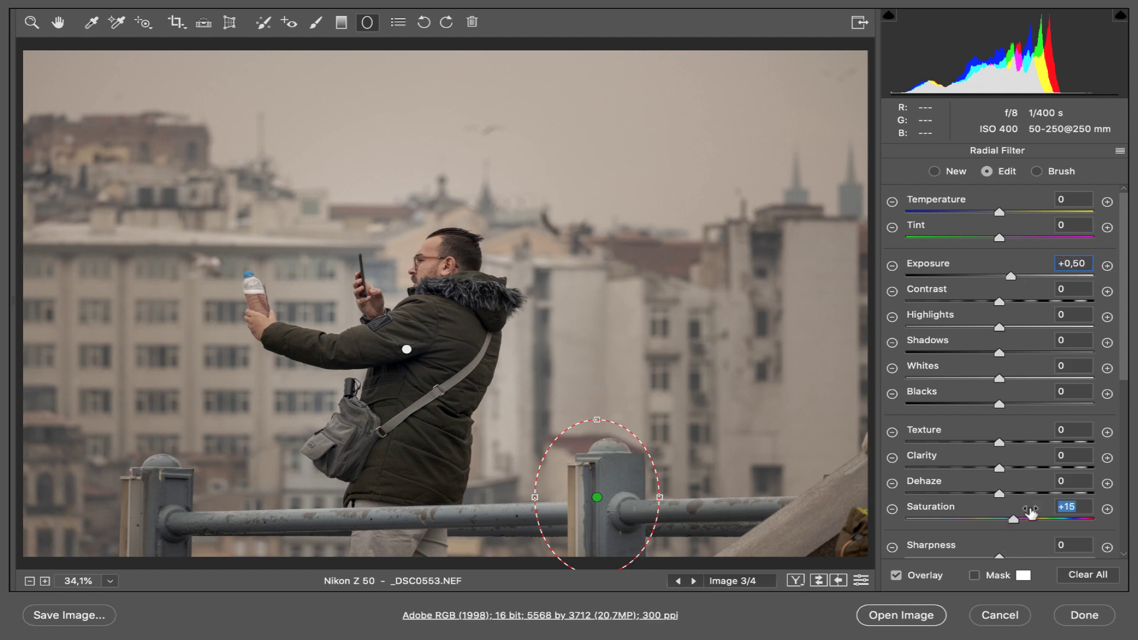
Duplicate the post filter and move the copy onto the left railing post.
{"action": "right_click", "coordinate": [615, 477]}
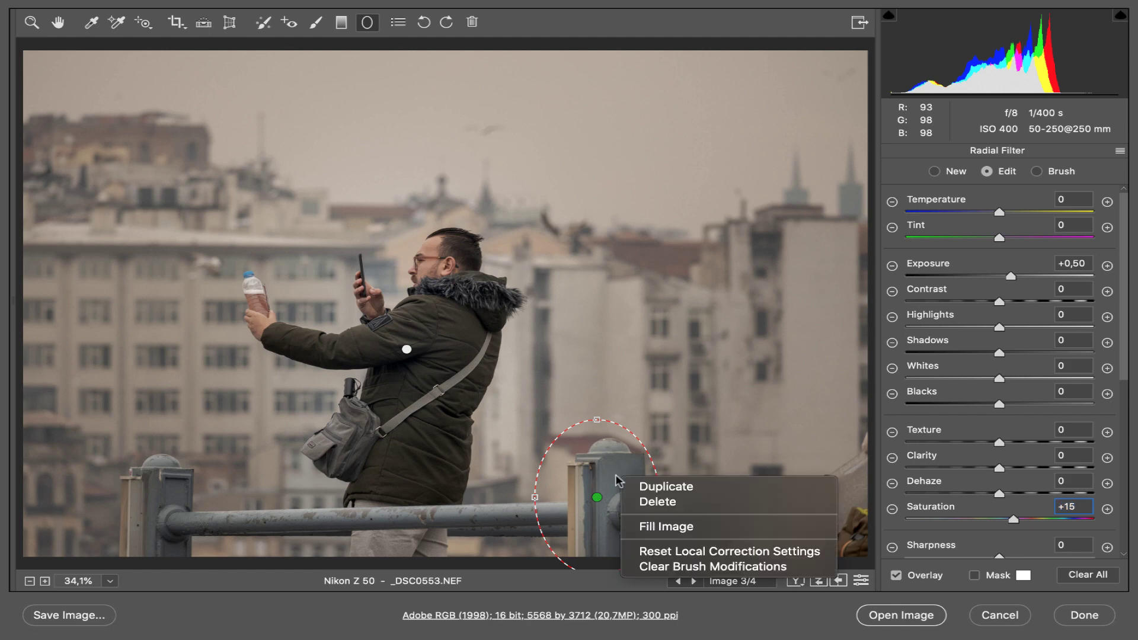
{"action": "left_click", "coordinate": [673, 487]}
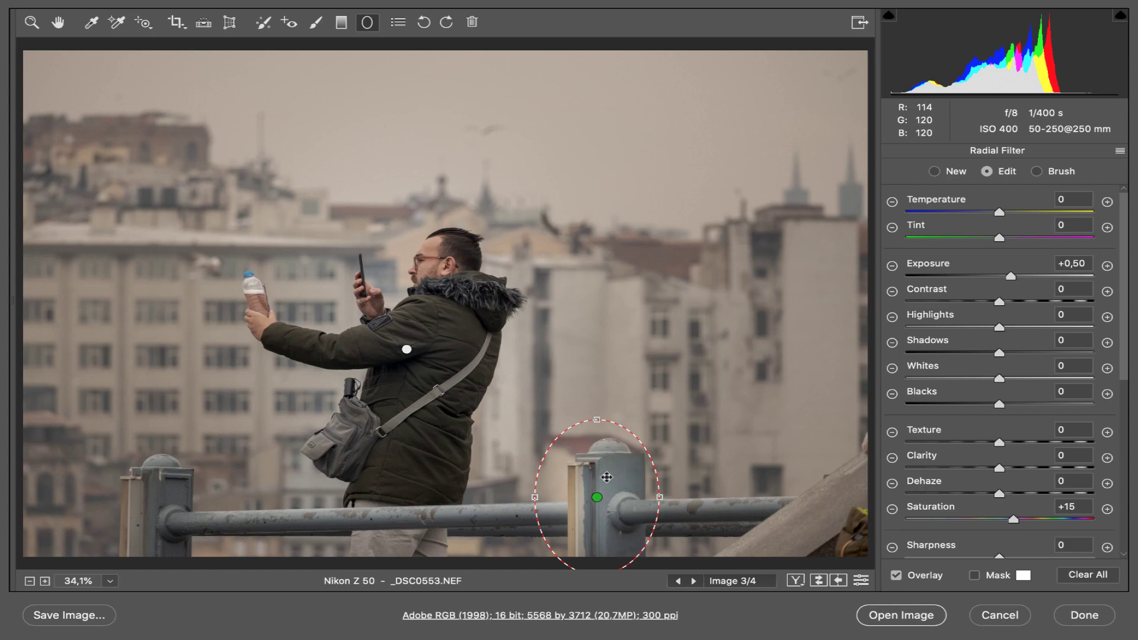
{"action": "left_click_drag", "start_coordinate": [606, 477], "coordinate": [293, 481]}
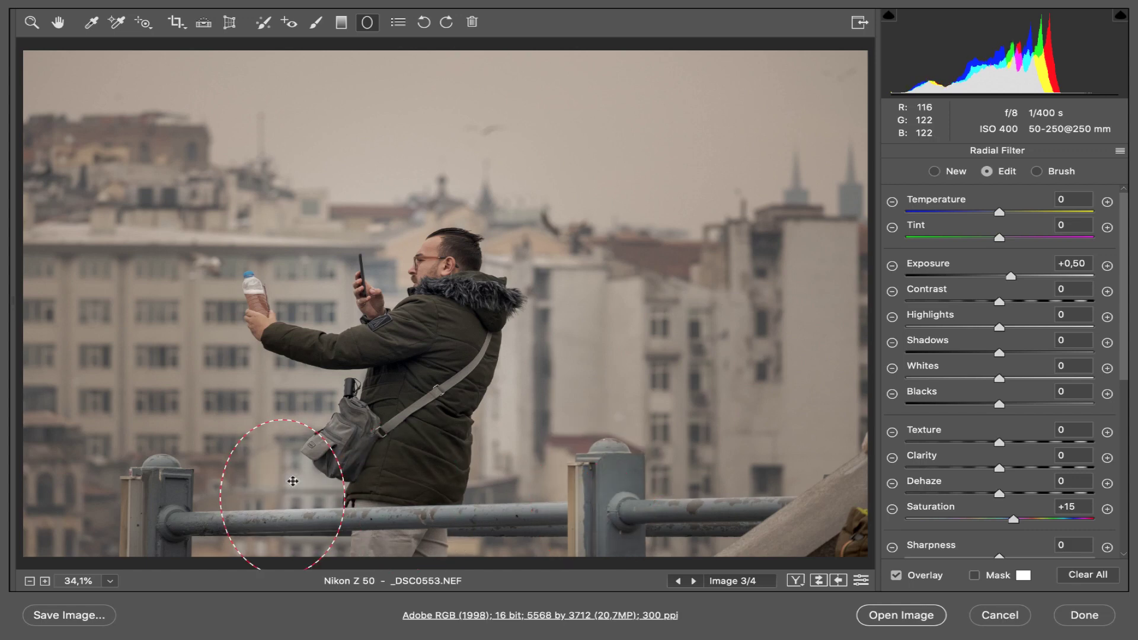
{"action": "left_click_drag", "start_coordinate": [292, 481], "coordinate": [153, 492]}
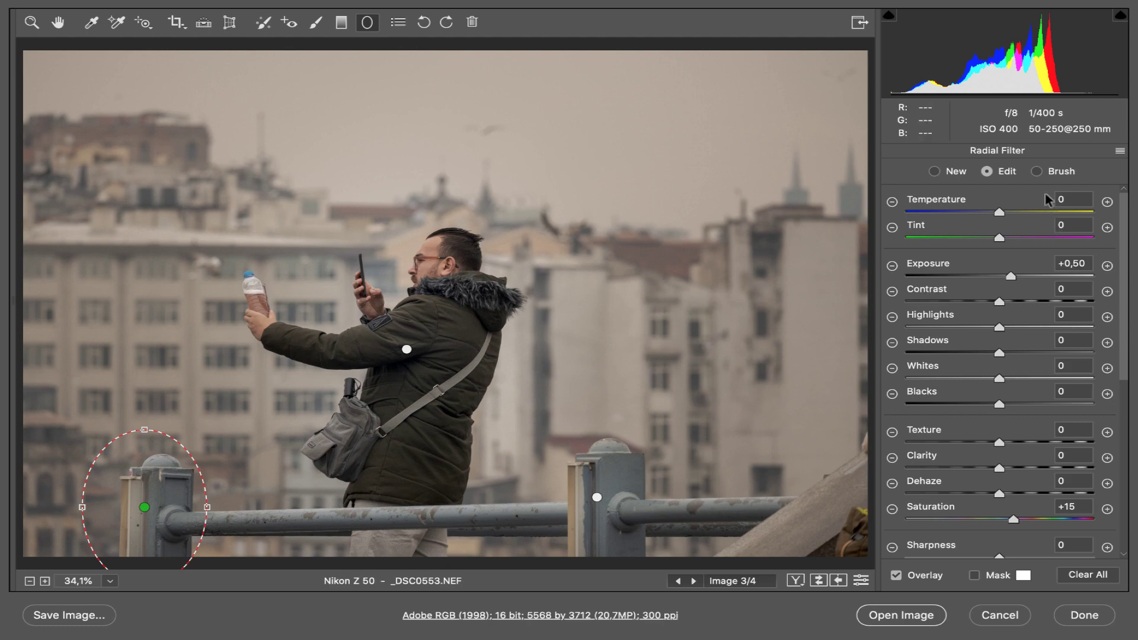
Paint the post filter's mask along the horizontal railing with a size-6 brush, then return to Edit.
{"action": "left_click", "coordinate": [1037, 173]}
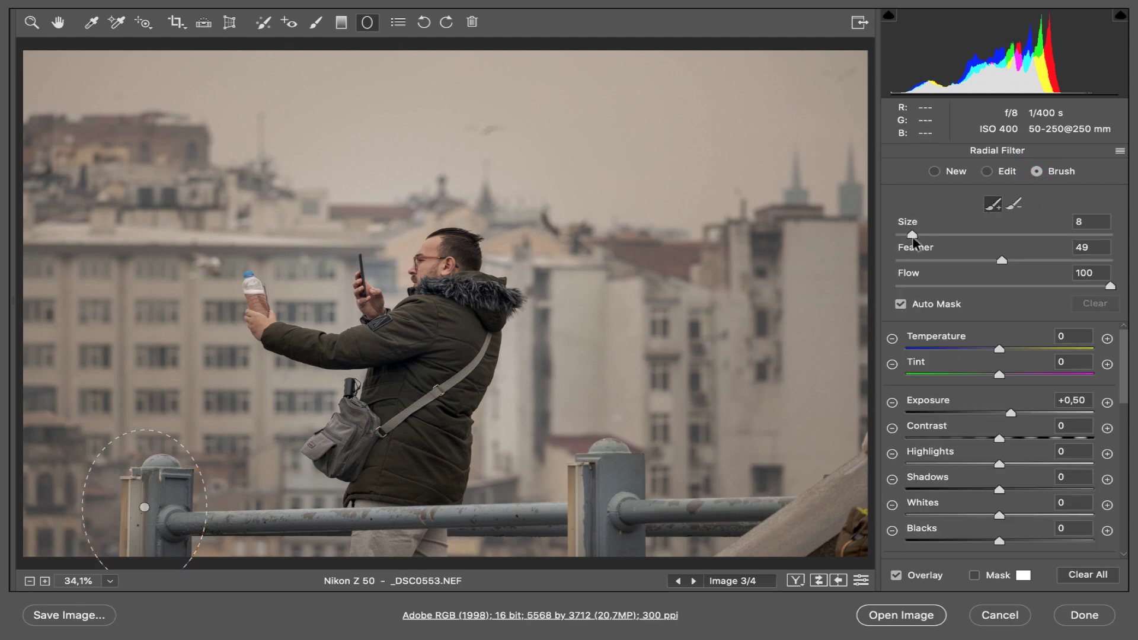
{"action": "left_click_drag", "start_coordinate": [912, 235], "coordinate": [908, 235]}
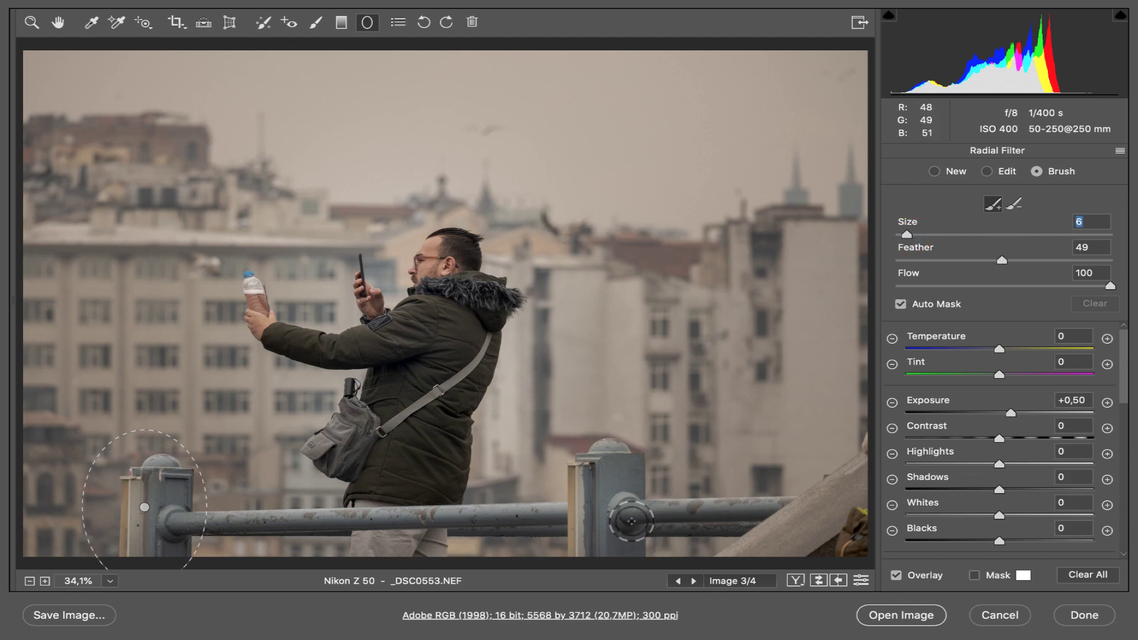
{"action": "left_click", "coordinate": [625, 515]}
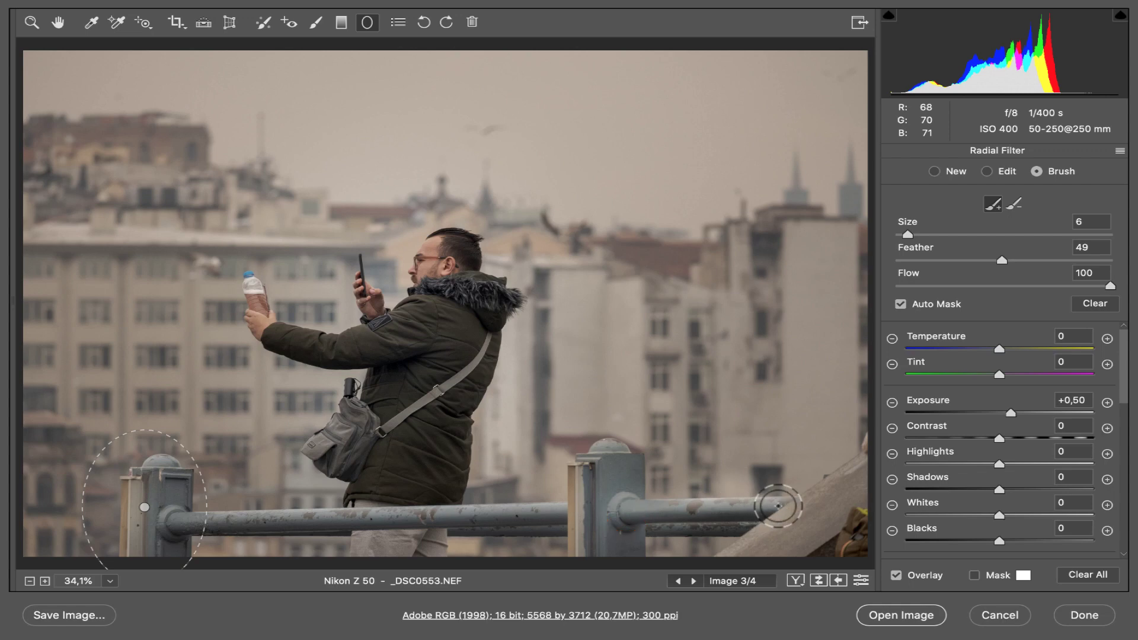
{"action": "left_click", "coordinate": [558, 515]}
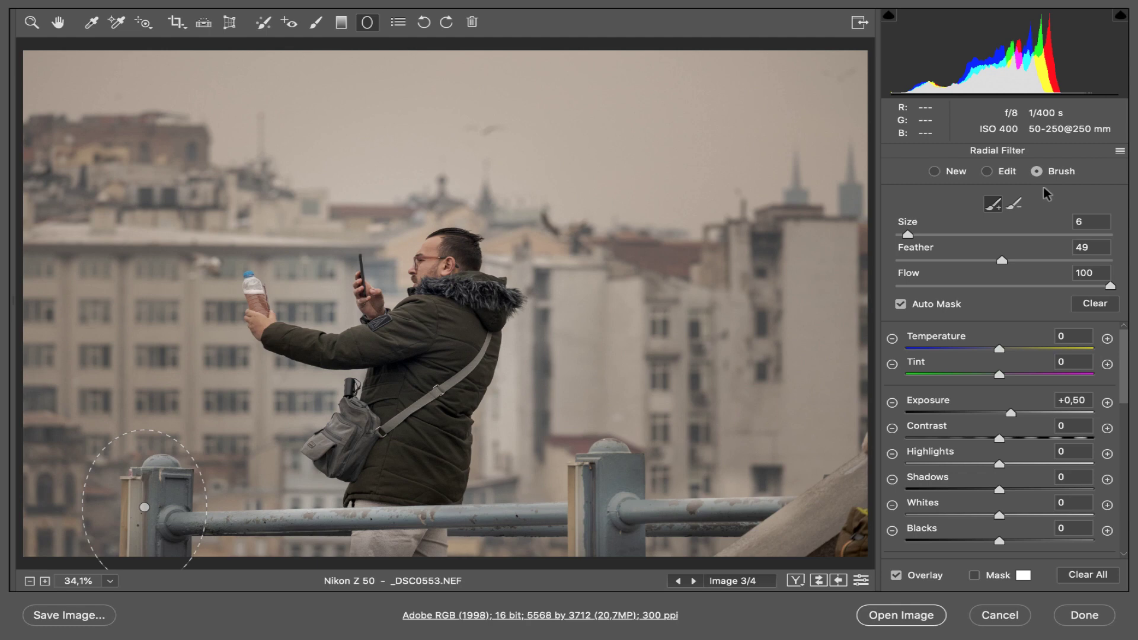
{"action": "left_click", "coordinate": [986, 171]}
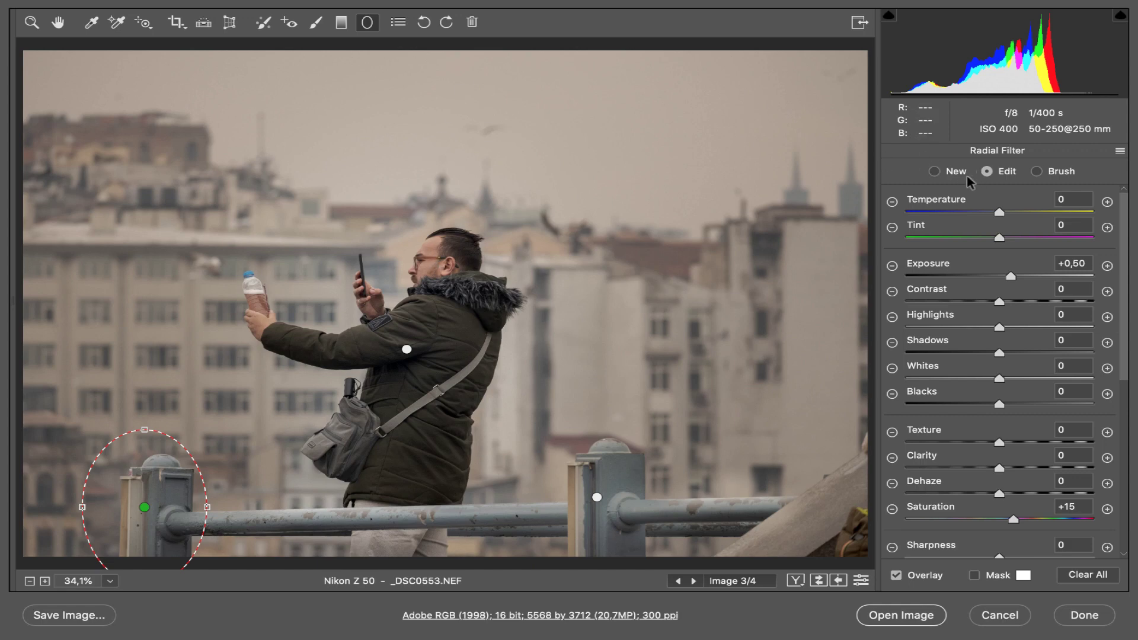
Add a reset radial filter around the man's head with Shadows +29 and Temperature +10.
{"action": "left_click", "coordinate": [933, 172]}
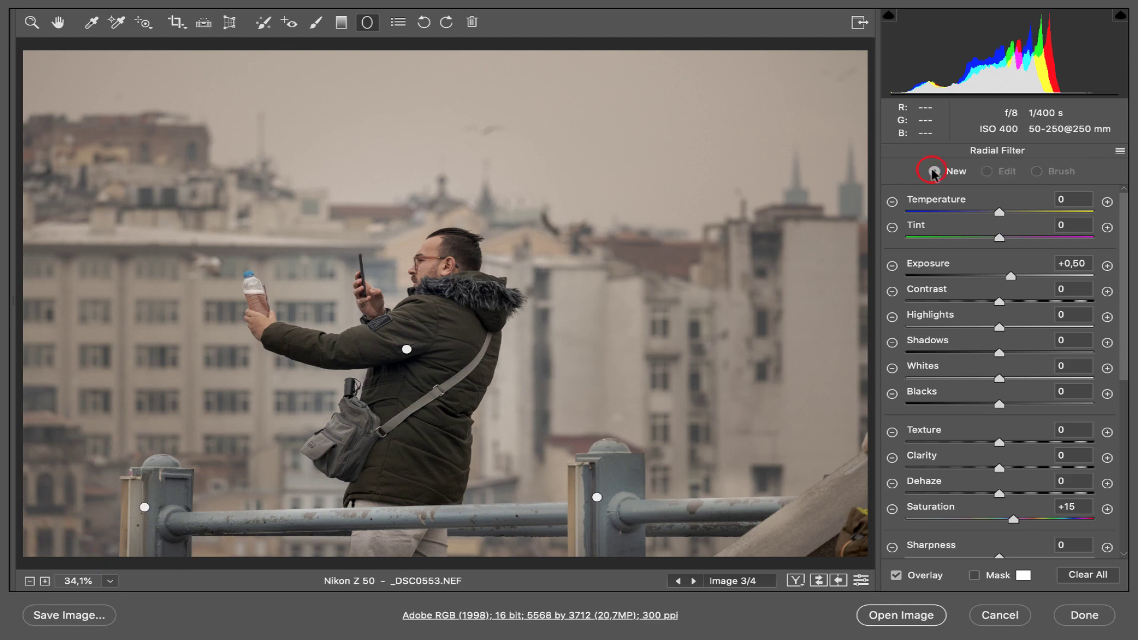
{"action": "left_click", "coordinate": [1119, 152]}
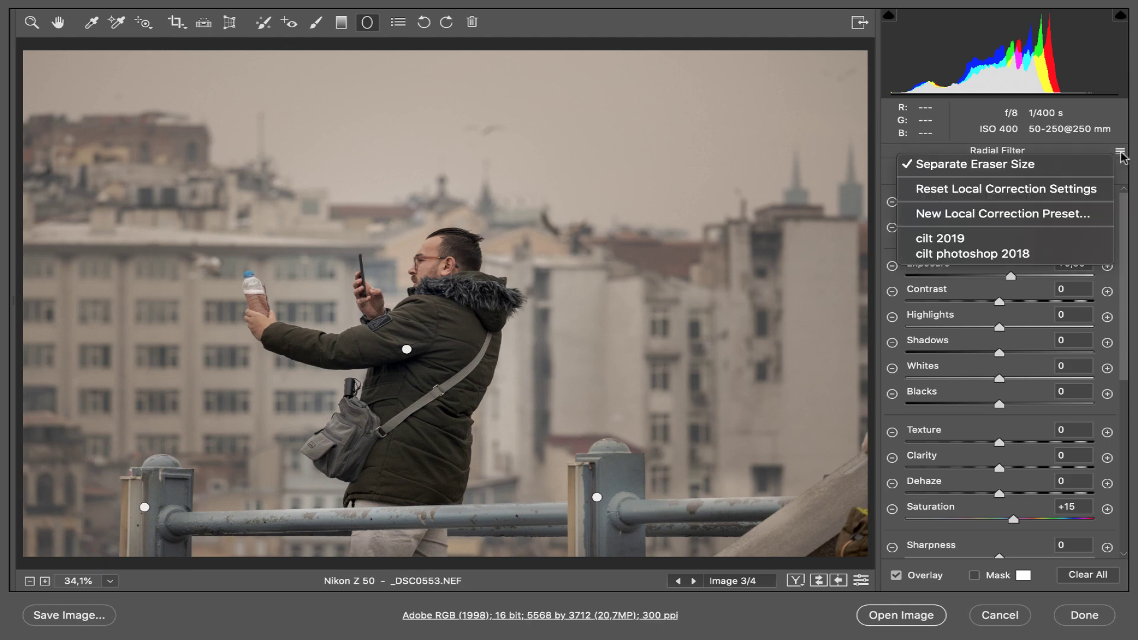
{"action": "left_click", "coordinate": [1048, 189]}
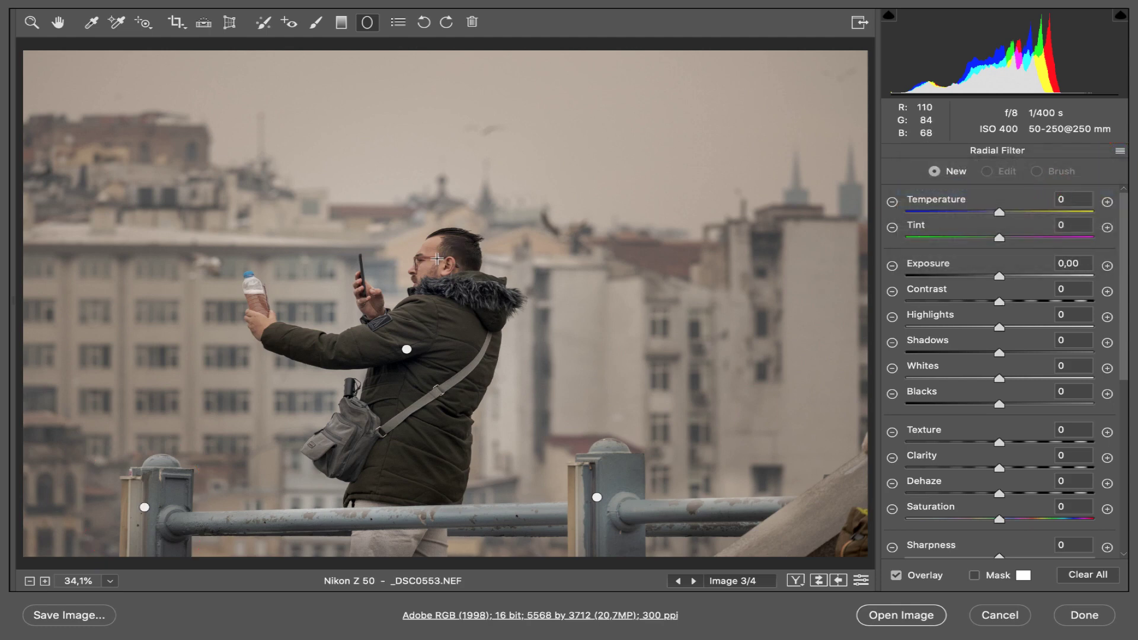
{"action": "mouse_move", "coordinate": [438, 260]}
{"action": "left_mouse_down"}
{"action": "mouse_move", "coordinate": [468, 287]}
{"action": "mouse_move", "coordinate": [443, 257]}
{"action": "left_mouse_up"}
{"action": "left_click_drag", "start_coordinate": [444, 257], "coordinate": [481, 291]}
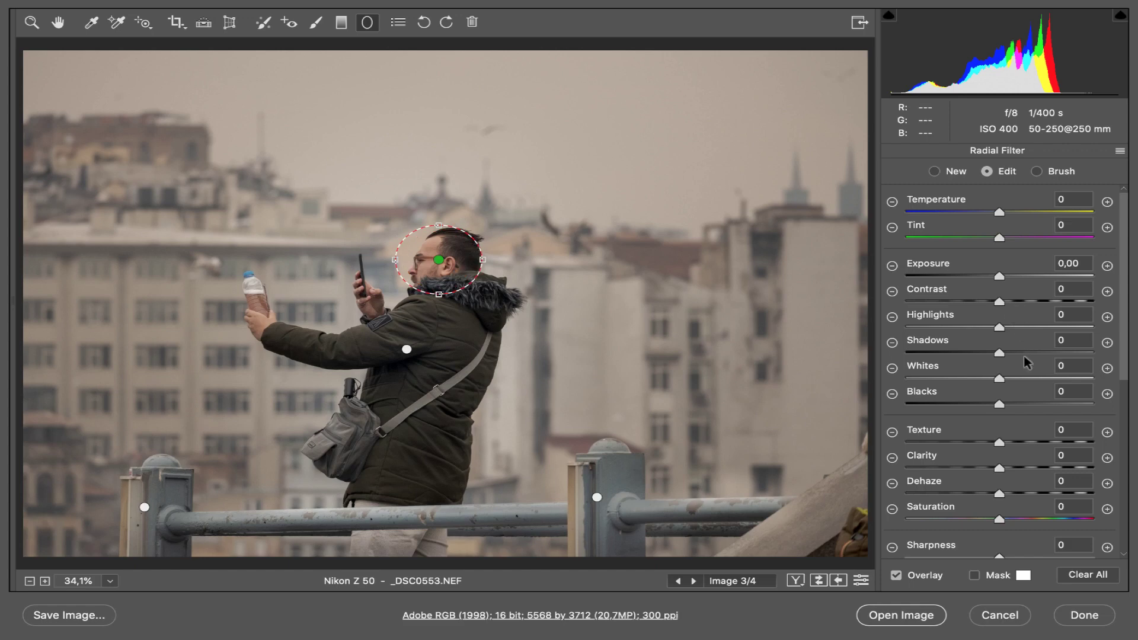
{"action": "left_click_drag", "start_coordinate": [999, 352], "coordinate": [1026, 352]}
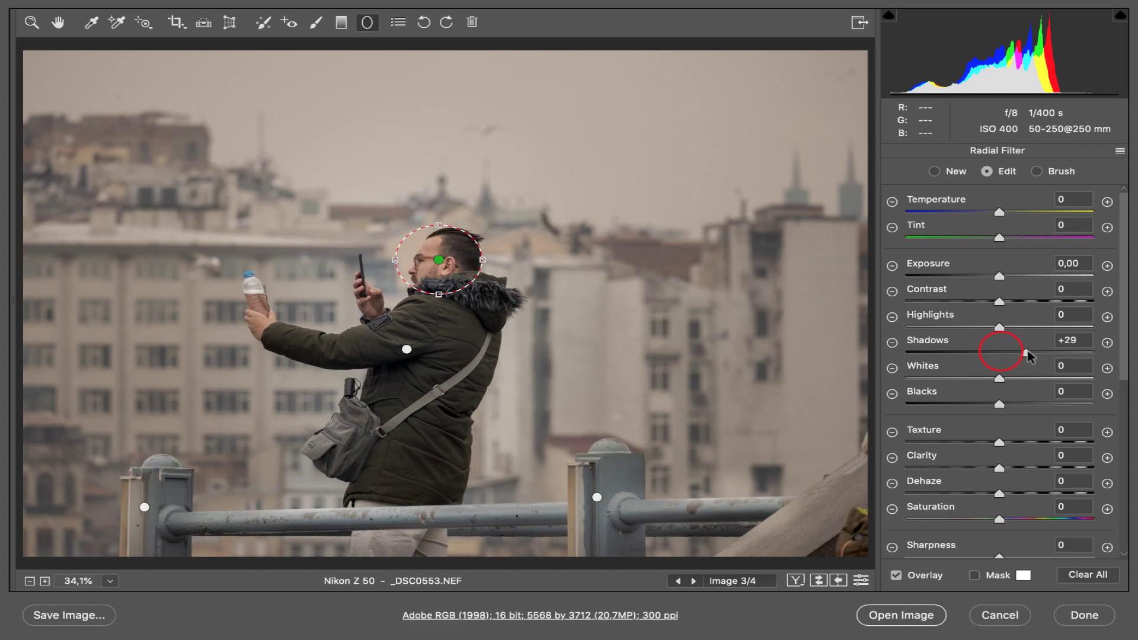
{"action": "left_click_drag", "start_coordinate": [999, 211], "coordinate": [1009, 214]}
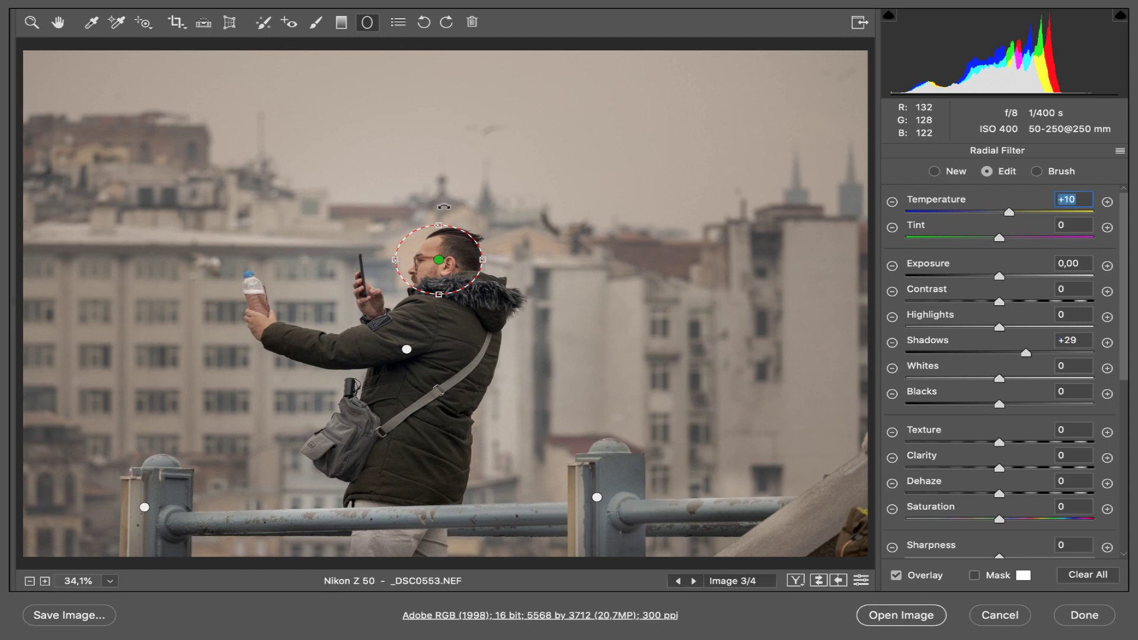
Exit radial filters and cycle the Before/After views back to the single edited image.
{"action": "left_click", "coordinate": [31, 22]}
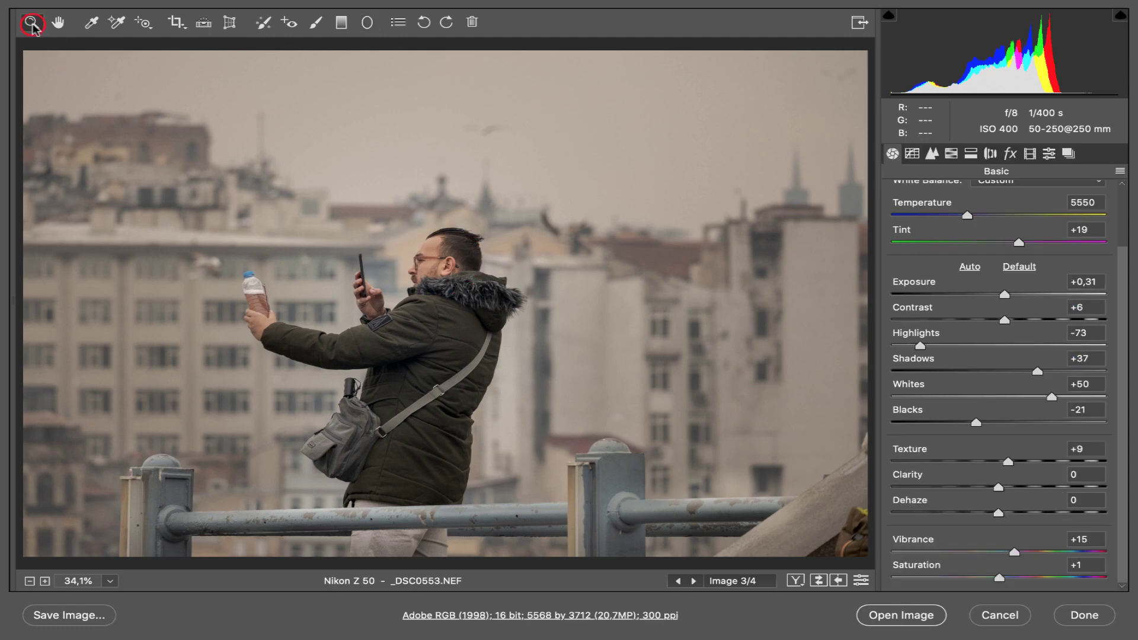
{"action": "key", "text": "q"}
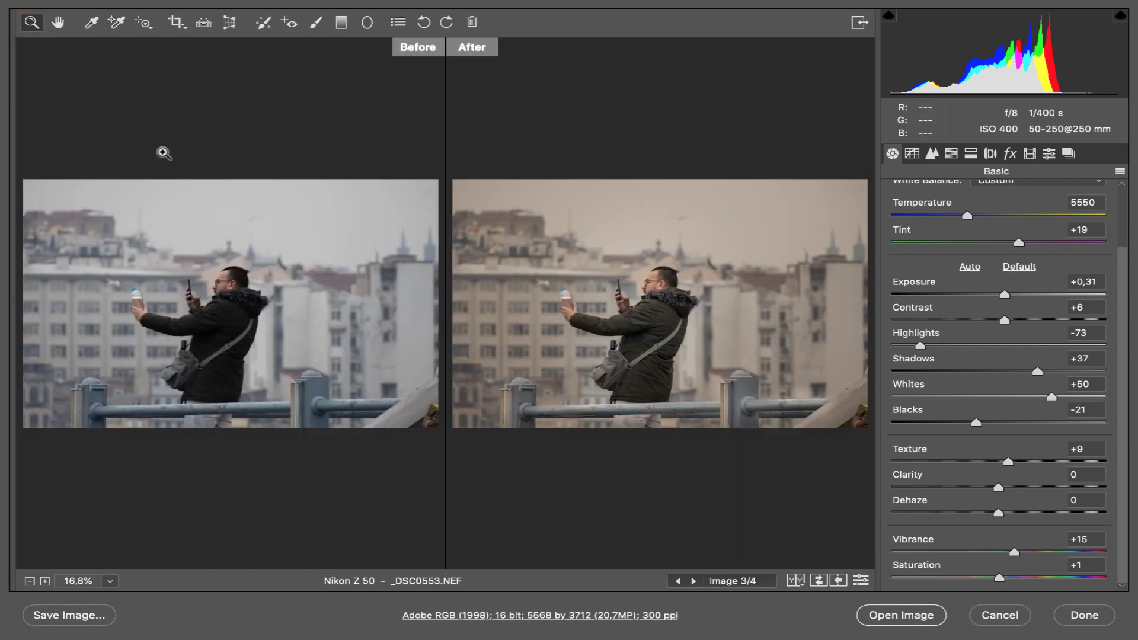
{"action": "key", "text": "q"}
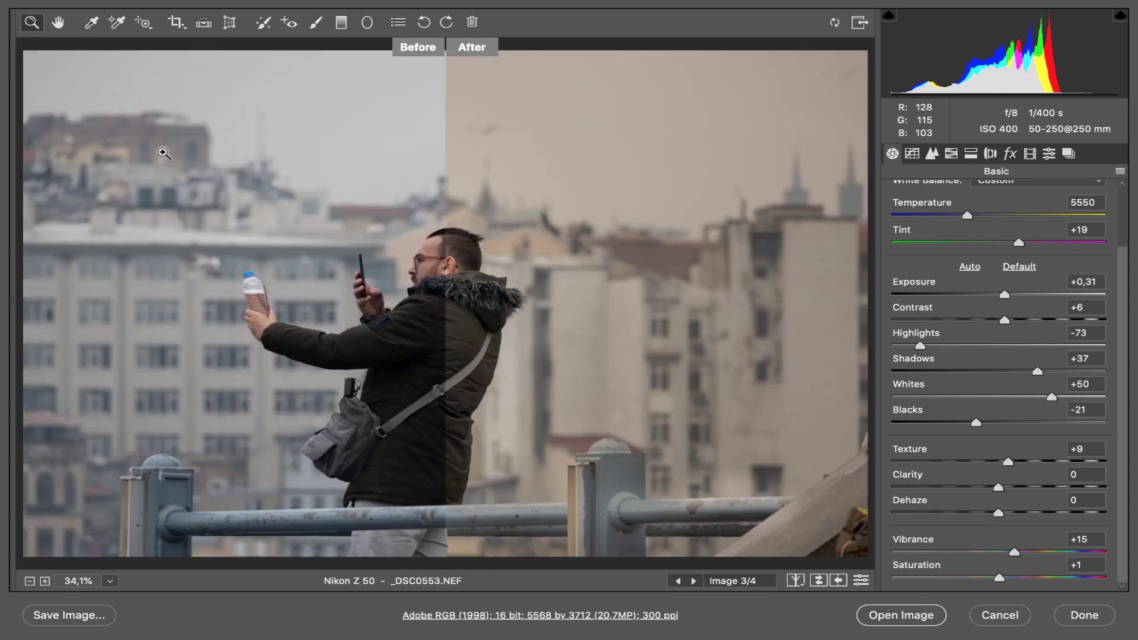
{"action": "key", "text": "q"}
{"action": "key", "text": "q"}
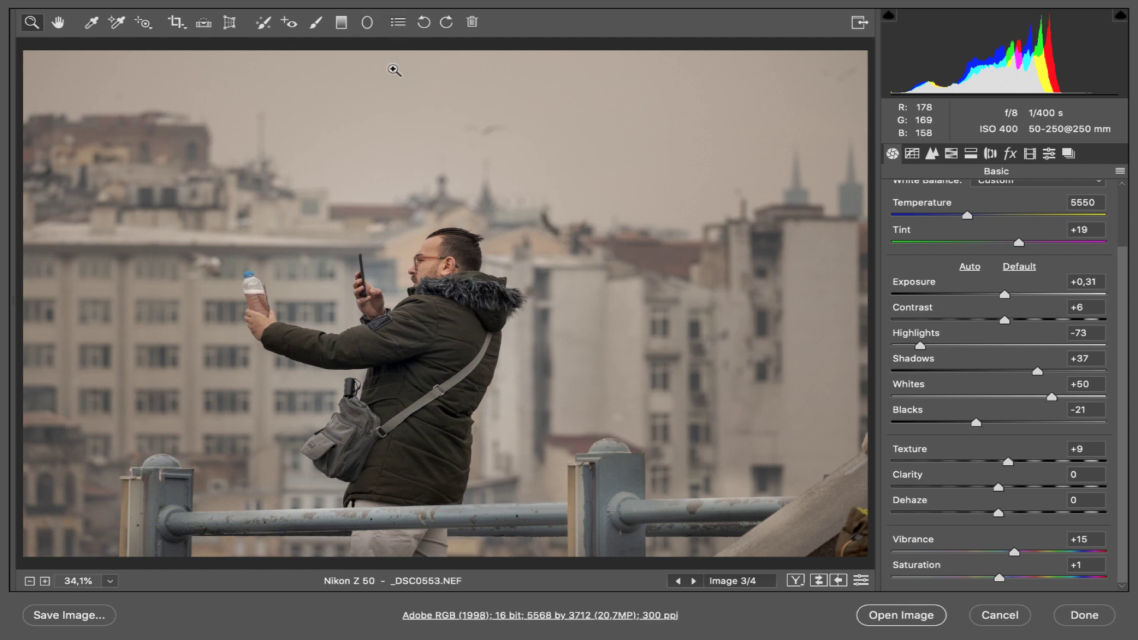
Switch to the Graduated Filter tool.
{"action": "left_click", "coordinate": [341, 24]}
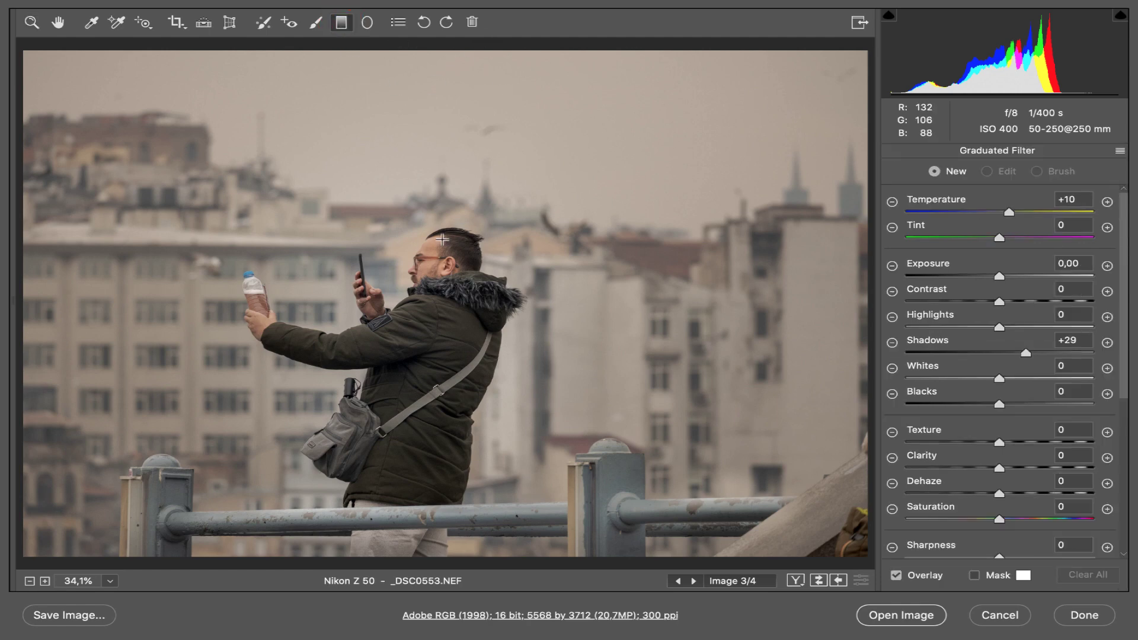